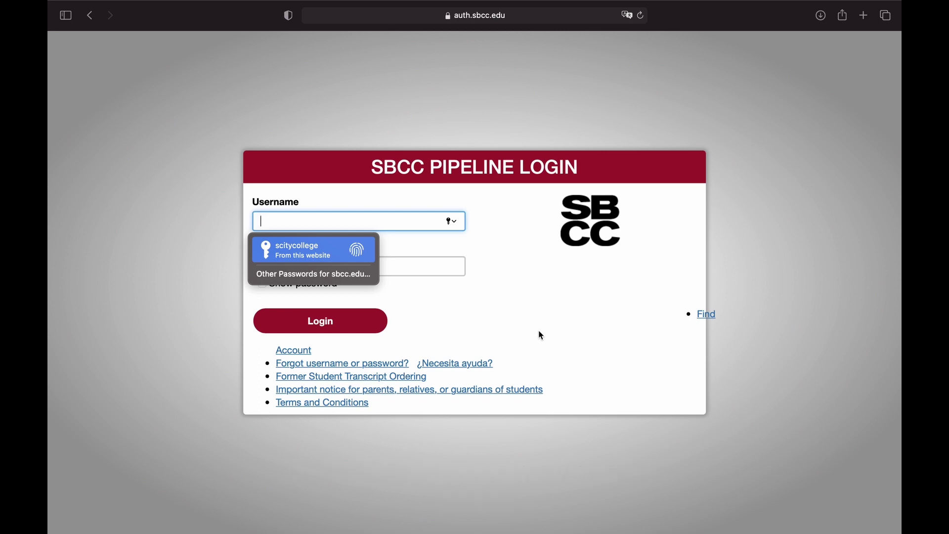
Log in to SBCC Pipeline with the saved autofill username
key(Return)
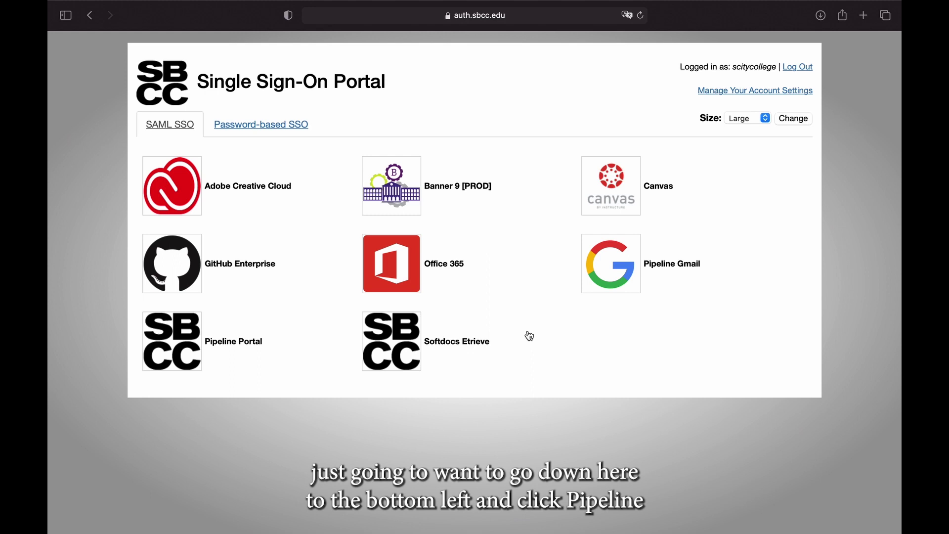
Open the Pipeline Portal and go to the Student Registration page
click(272, 356)
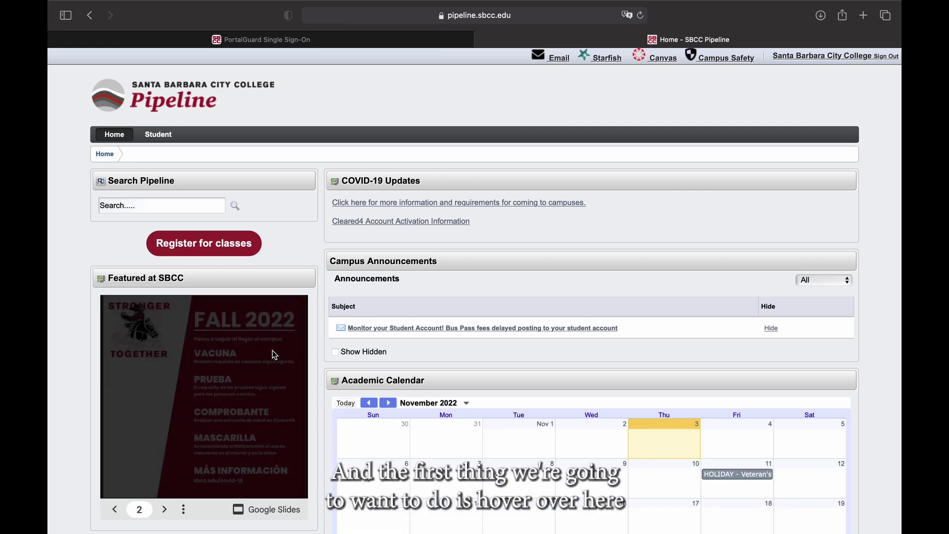
mouse_move(158, 135)
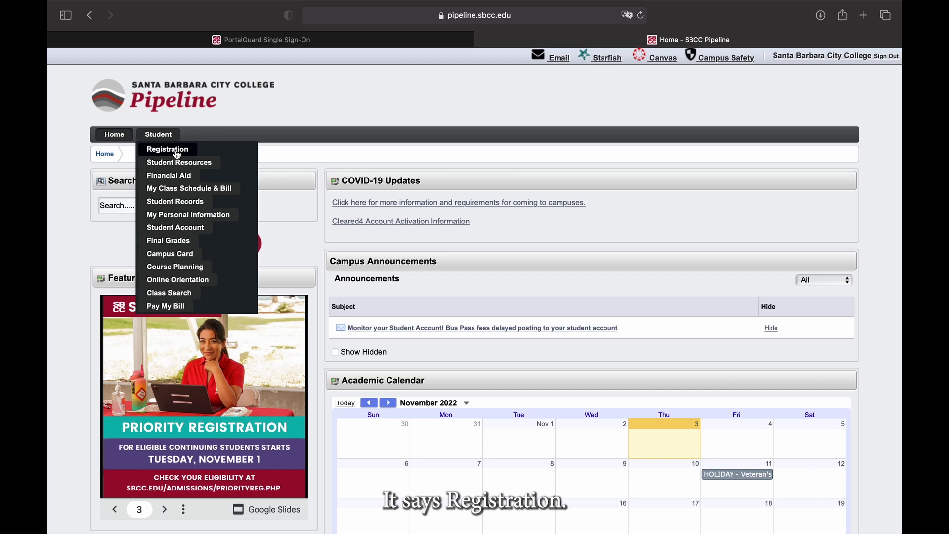
click(177, 154)
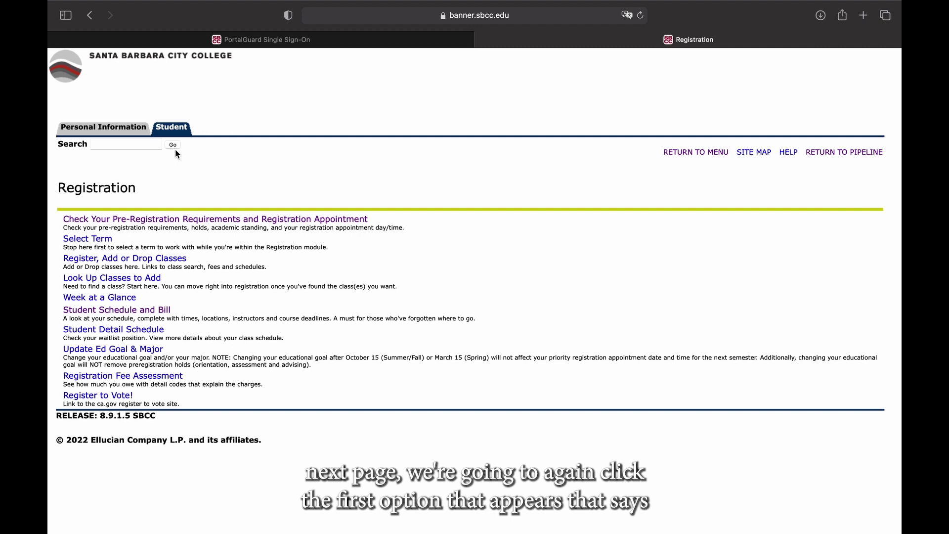
View Spring 2023 pre-registration holds and the 13-DEC-2022 registration appointment date
click(183, 220)
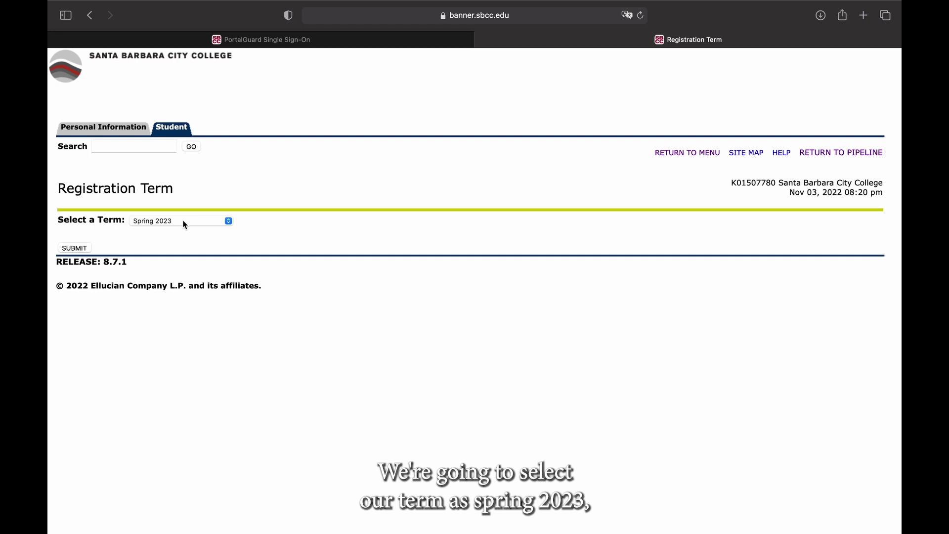
click(75, 248)
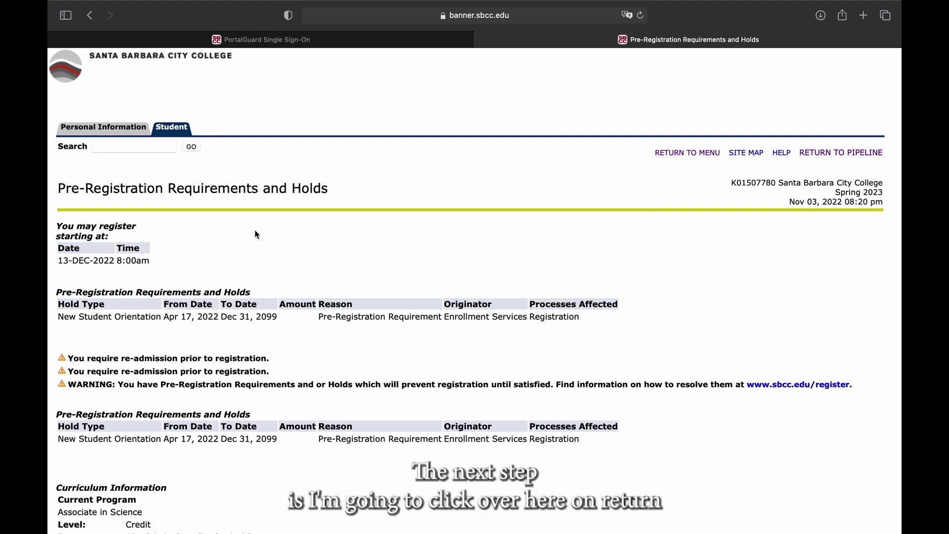
Return to Pipeline, launch Starfish, and open the IGETC transfer plan in Degree Planner
click(835, 153)
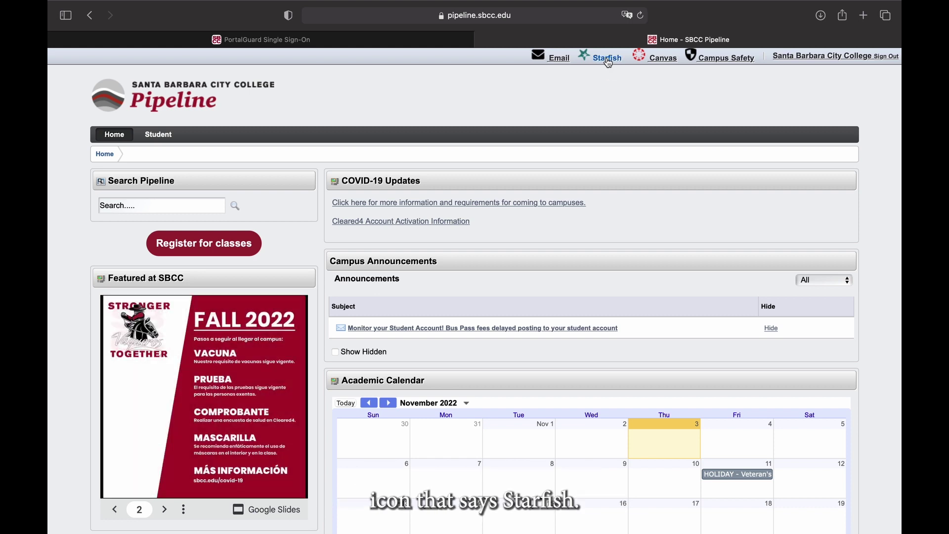
click(606, 59)
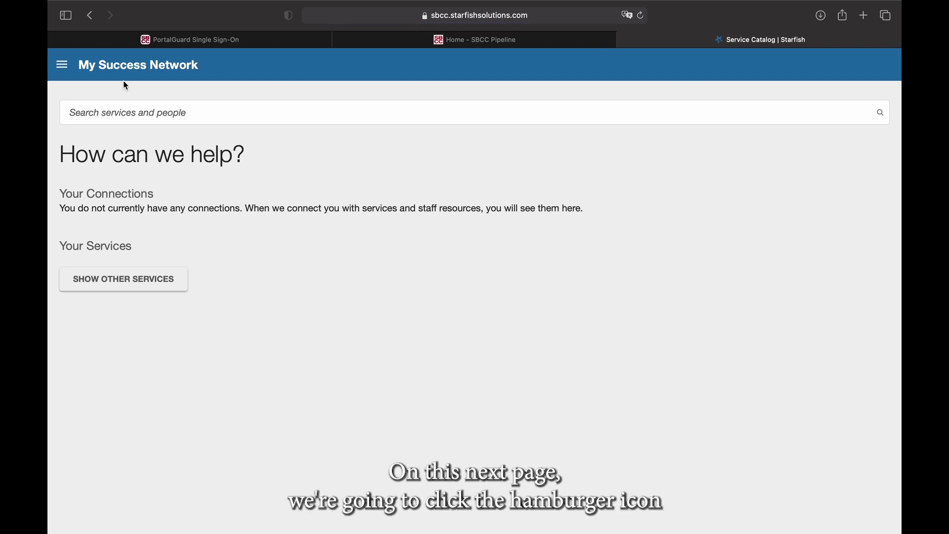
click(62, 66)
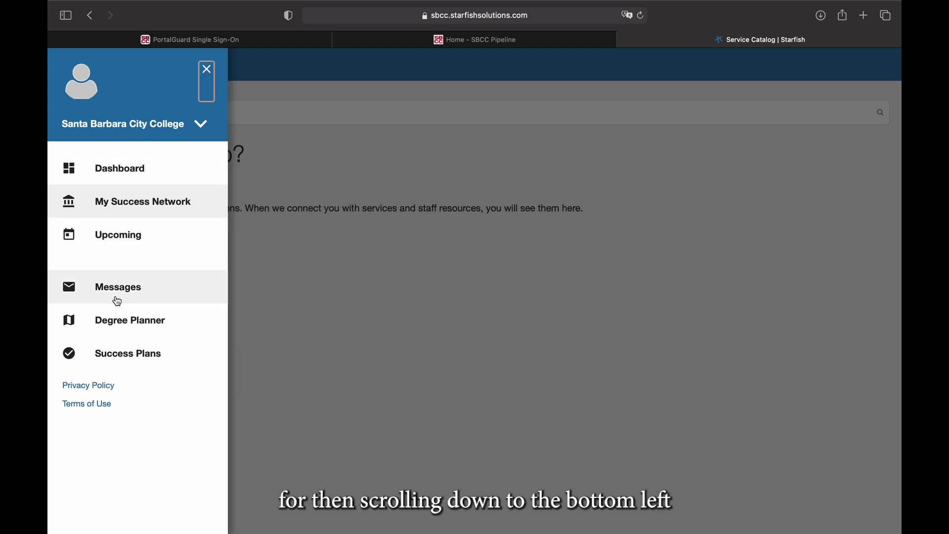
click(119, 322)
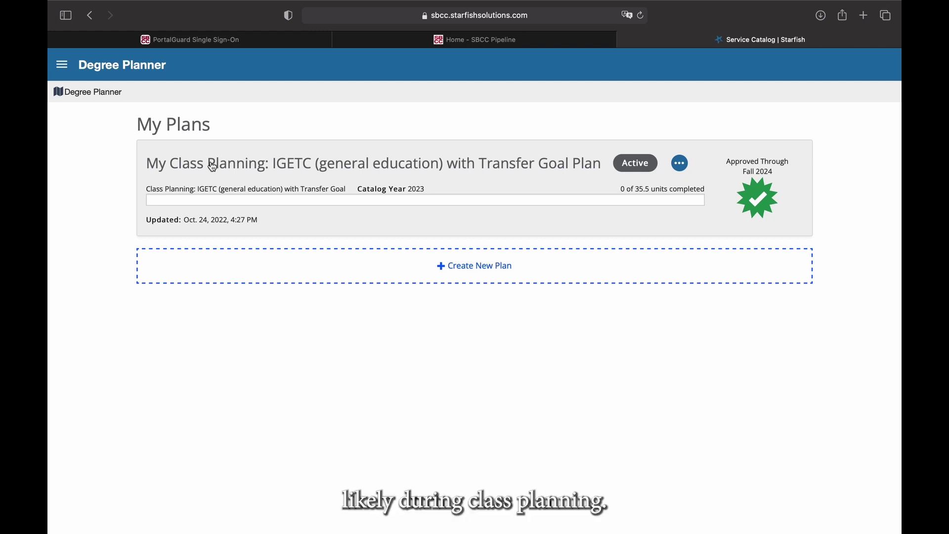
click(212, 166)
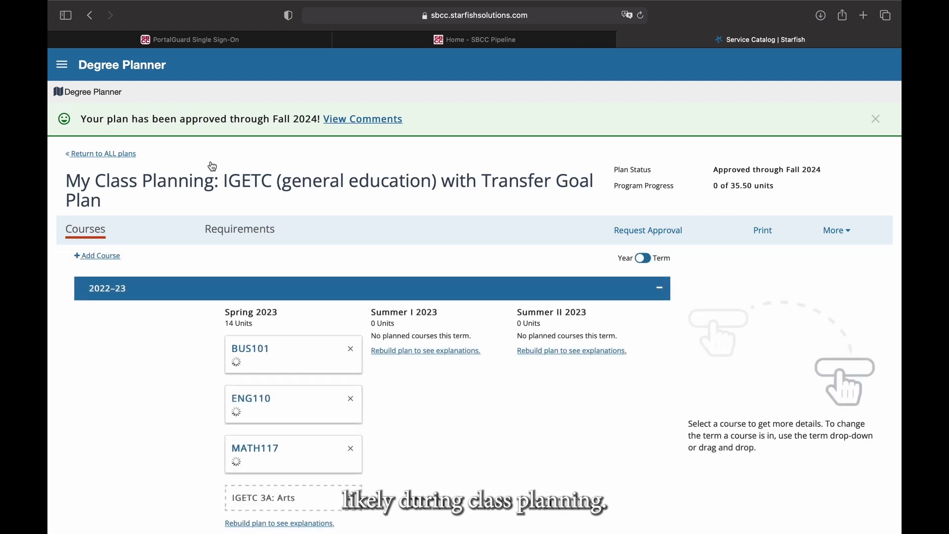
scroll(211, 166, down, 2)
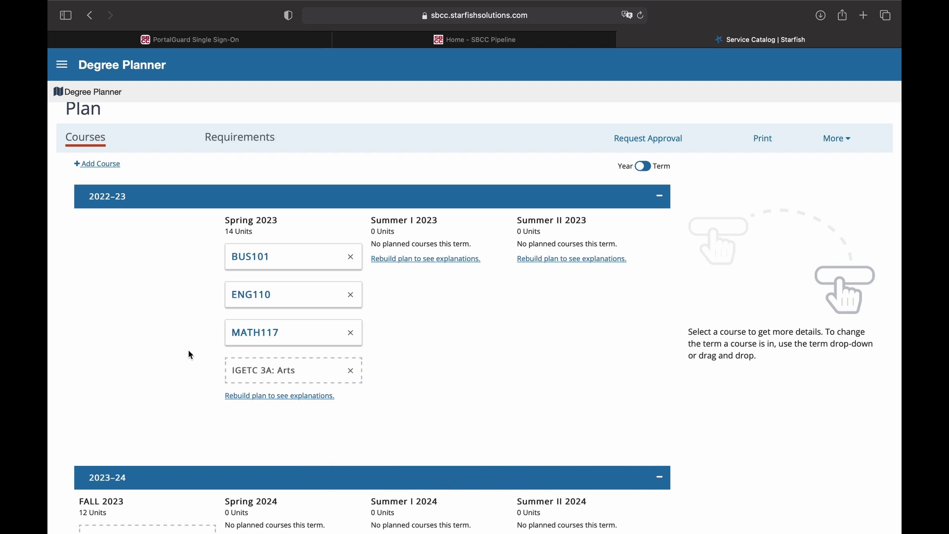
mouse_move(112, 4)
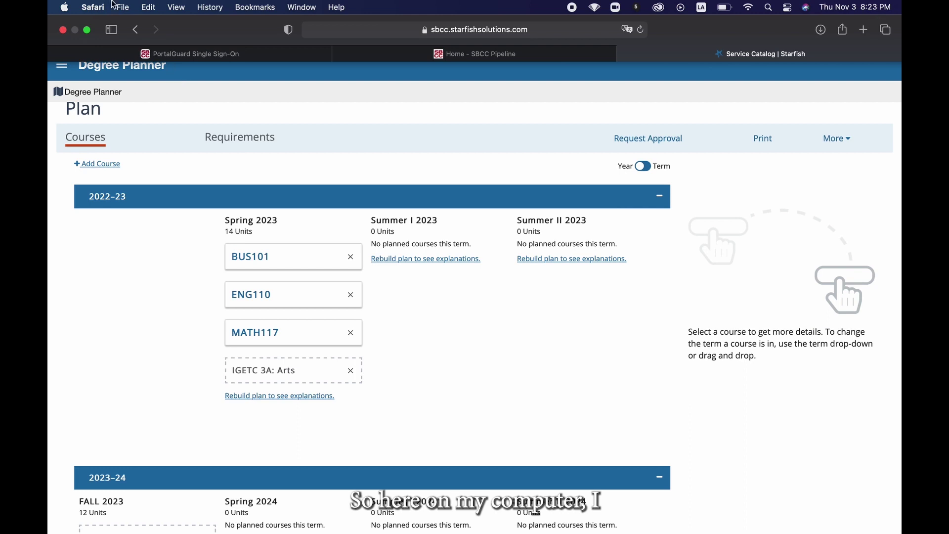
Load sbcc.edu in a new tab, accept cookies, and reach the Spring 2023 class search
click(121, 4)
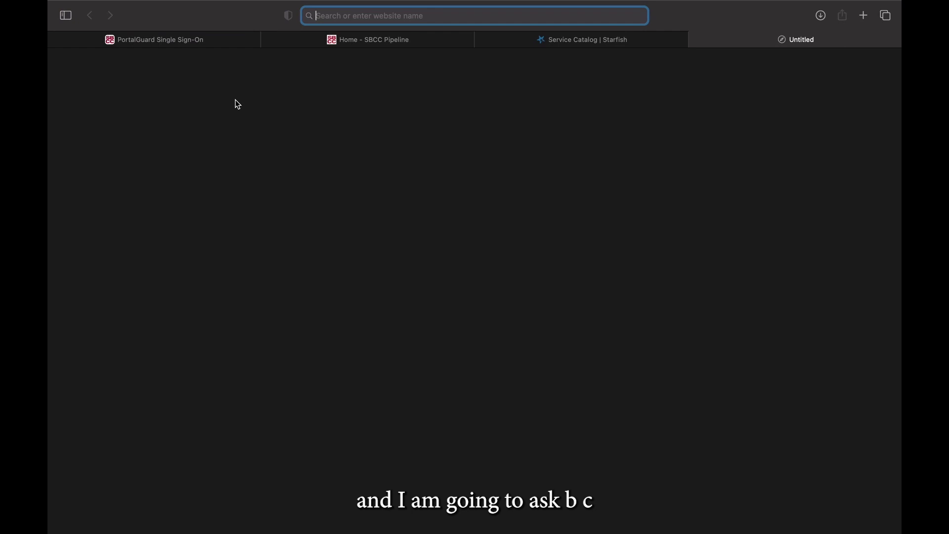
text(sbcc.edu)
key(Return)
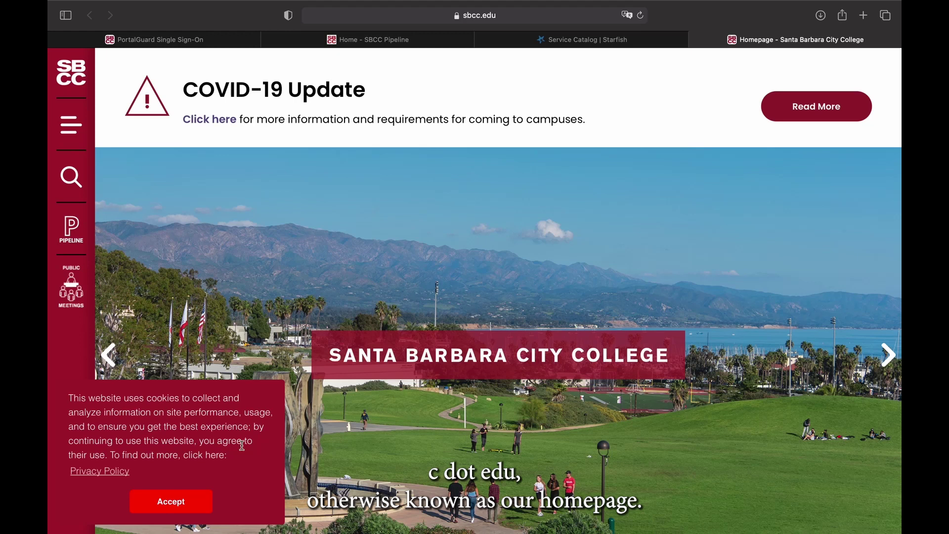
click(200, 502)
scroll(389, 410, down, 1)
scroll(389, 410, down, 3)
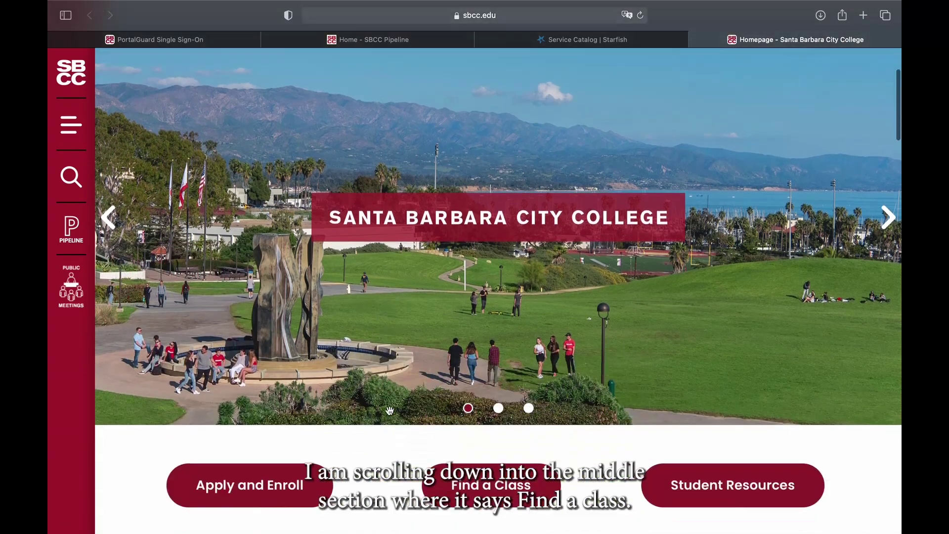
scroll(388, 409, down, 3)
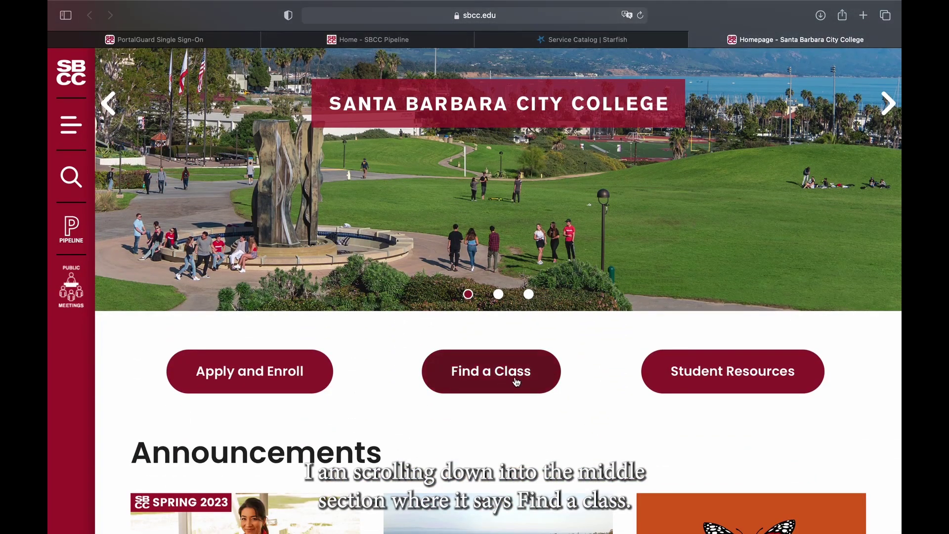
click(516, 382)
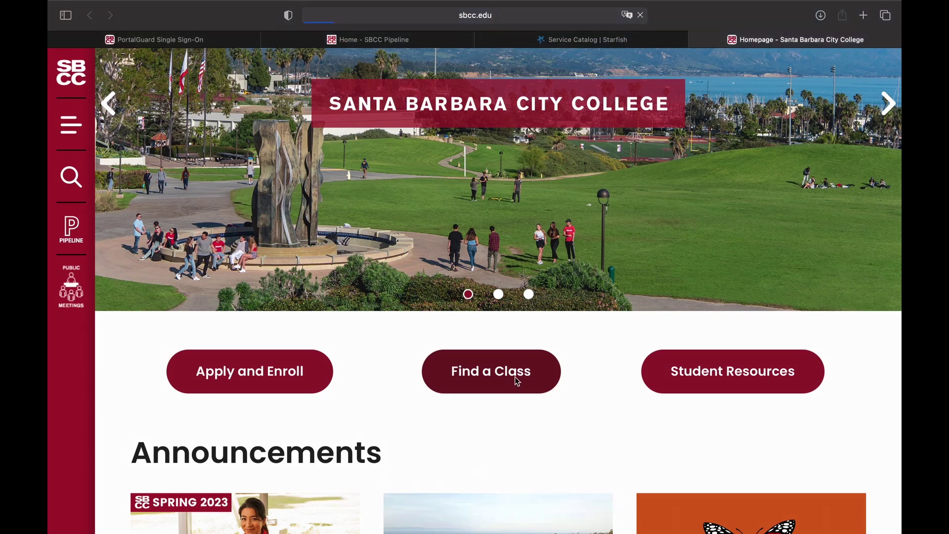
scroll(517, 381, down, 2)
scroll(516, 381, down, 2)
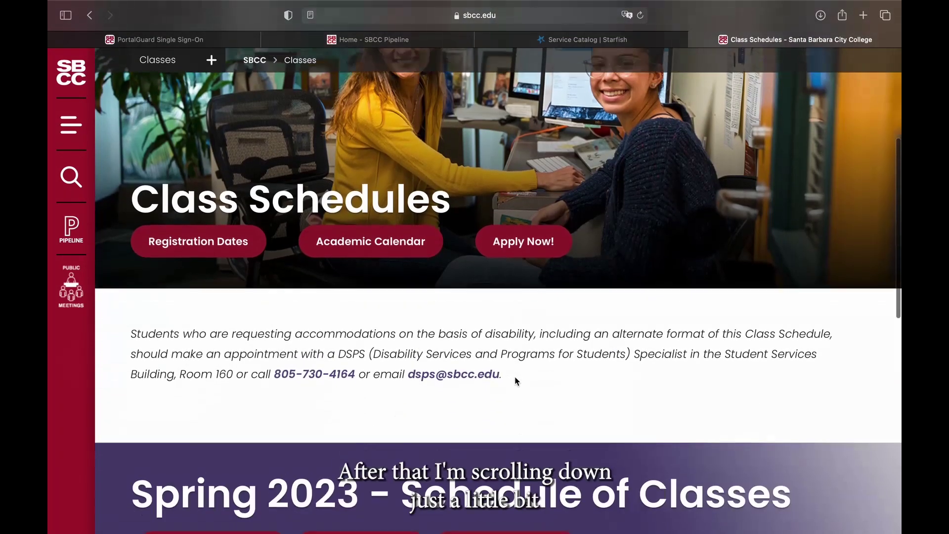
scroll(517, 382, down, 1)
scroll(517, 381, down, 1)
scroll(517, 381, down, 1)
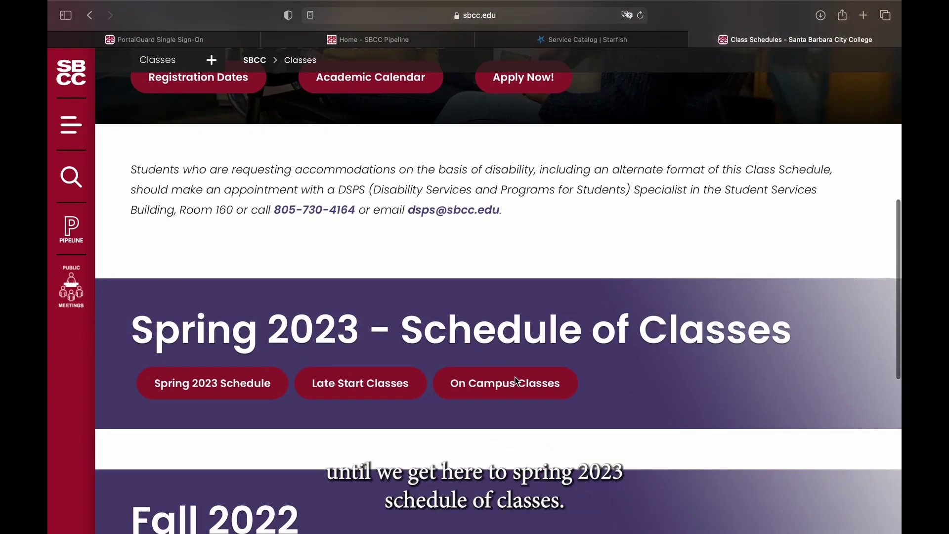
click(281, 387)
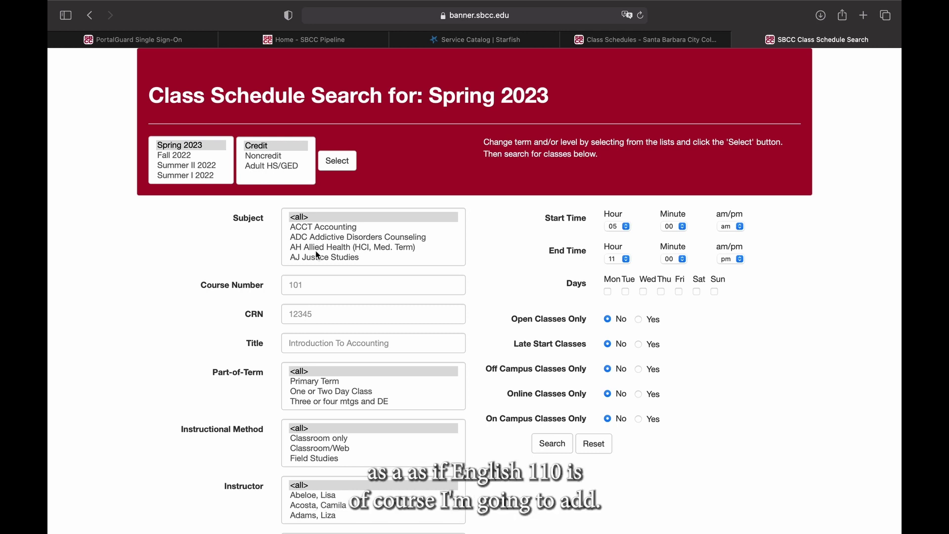
scroll(315, 251, down, 2)
scroll(315, 251, down, 1)
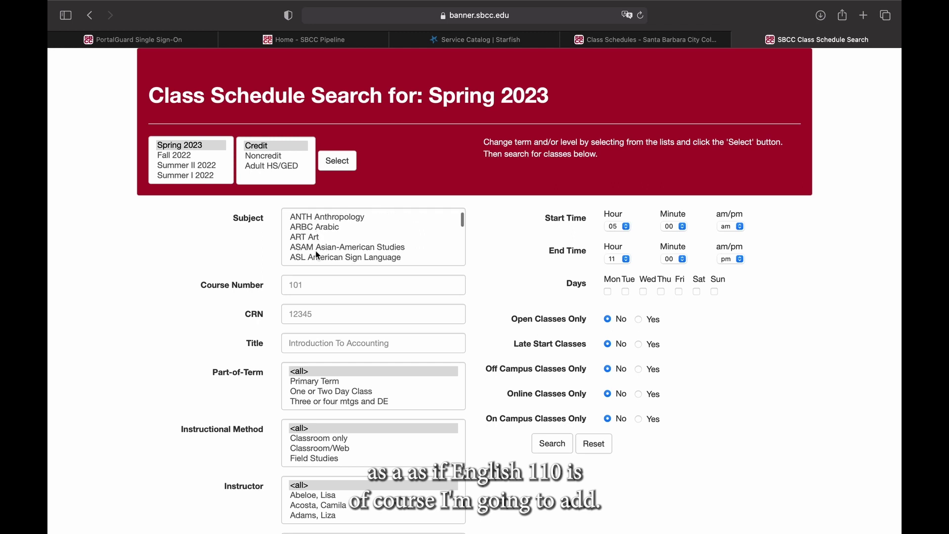
scroll(315, 251, up, 2)
scroll(315, 251, up, 1)
scroll(316, 251, down, 2)
scroll(315, 250, down, 3)
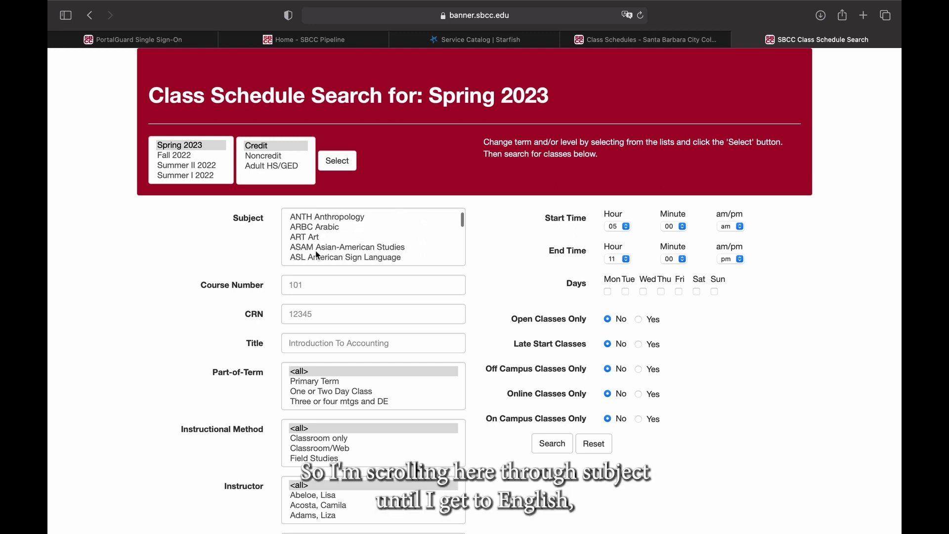
scroll(315, 251, down, 3)
scroll(315, 252, down, 2)
scroll(316, 251, down, 2)
scroll(315, 250, down, 2)
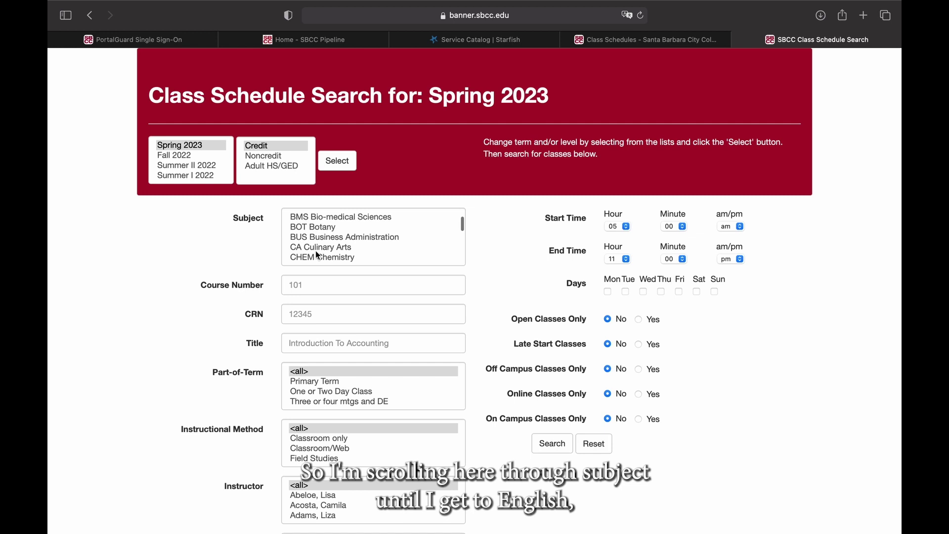
scroll(315, 251, down, 3)
scroll(315, 255, down, 3)
scroll(315, 254, down, 3)
scroll(315, 254, down, 3)
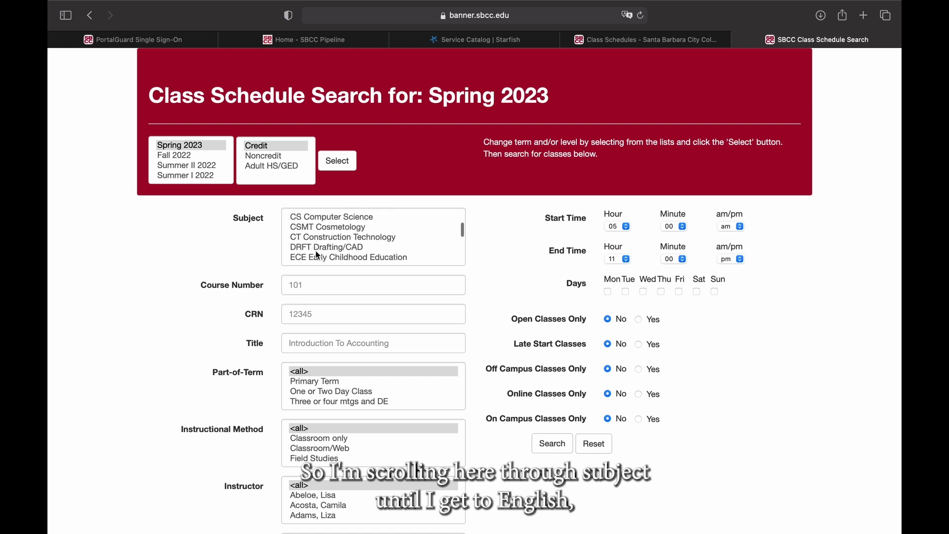
scroll(315, 254, down, 2)
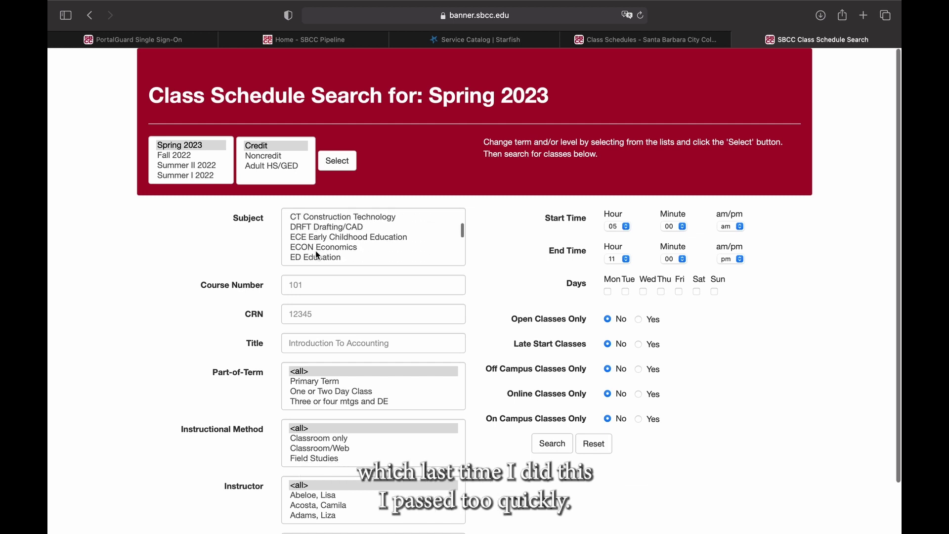
scroll(316, 251, down, 1)
scroll(315, 251, down, 1)
scroll(315, 251, down, 2)
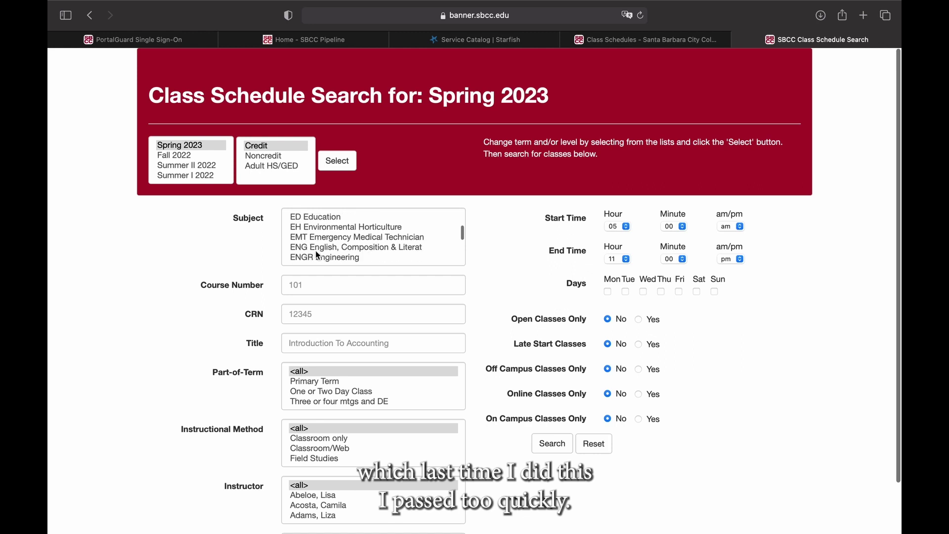
Set the class search to subject ENG English with course number 110
click(329, 245)
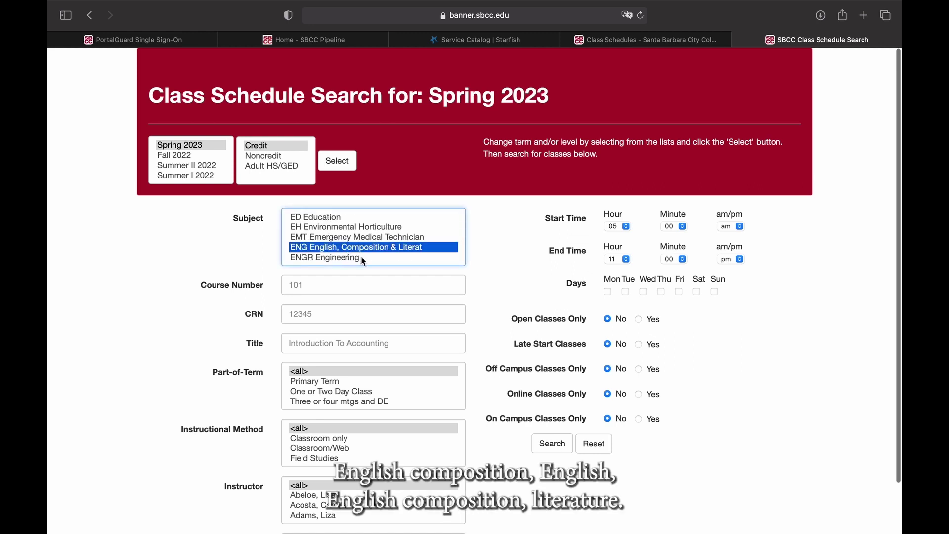
click(291, 289)
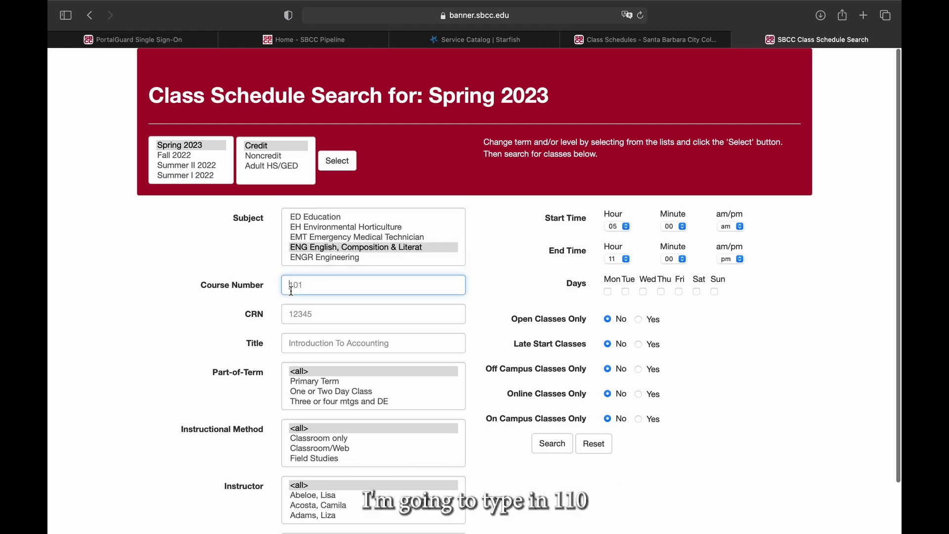
text(110)
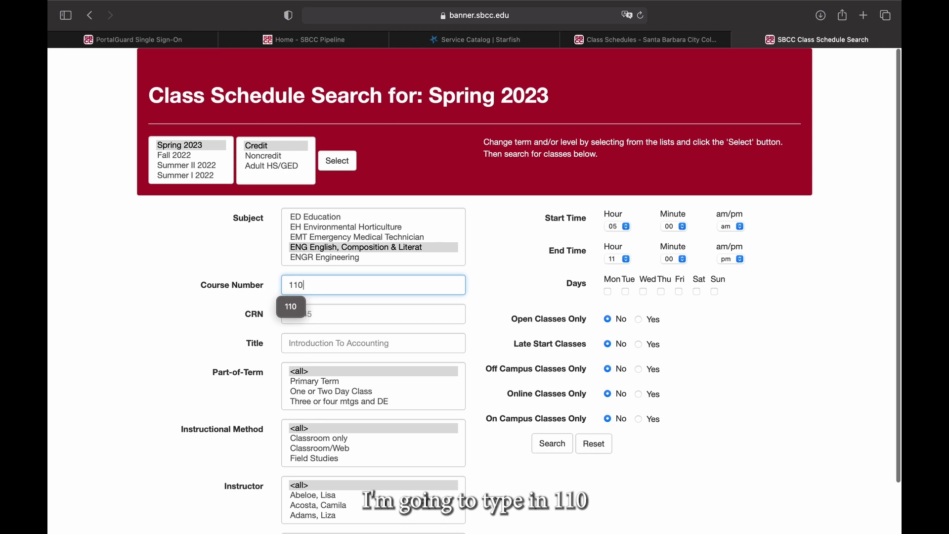
click(535, 484)
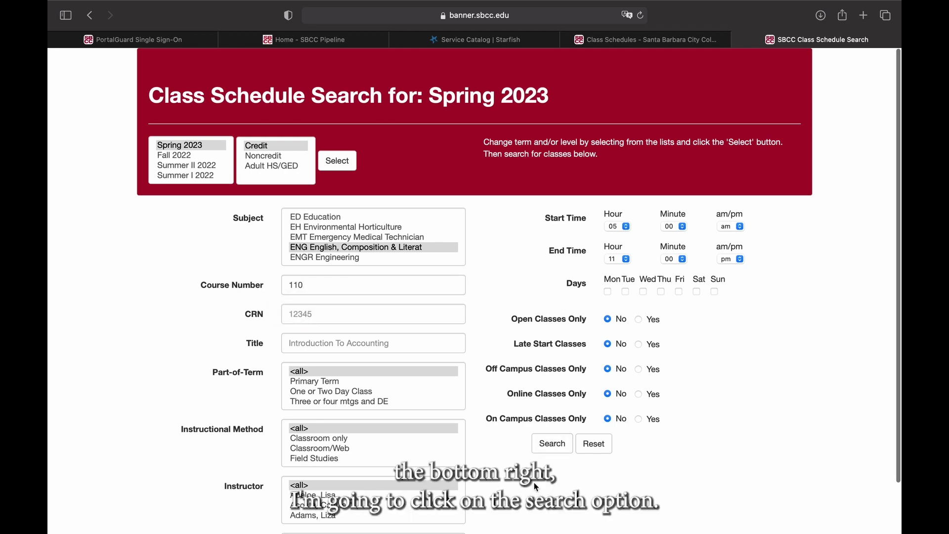
scroll(535, 485, down, 1)
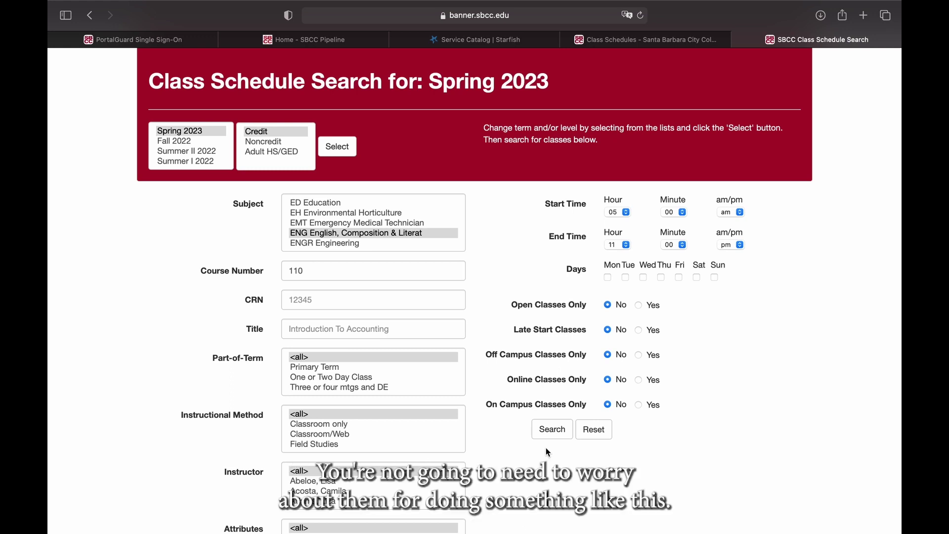
Run the ENG 110 search and review the Composition and Reading sections
click(552, 430)
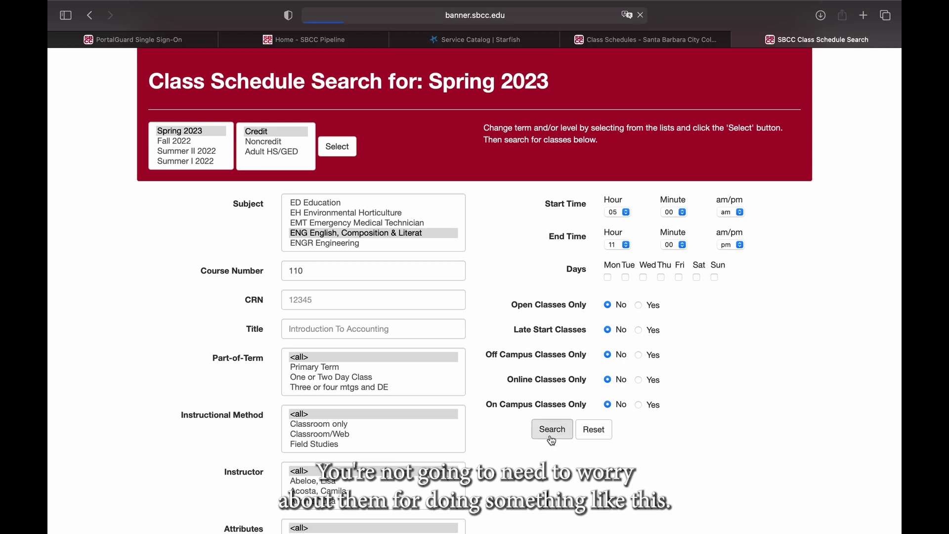
scroll(455, 335, down, 3)
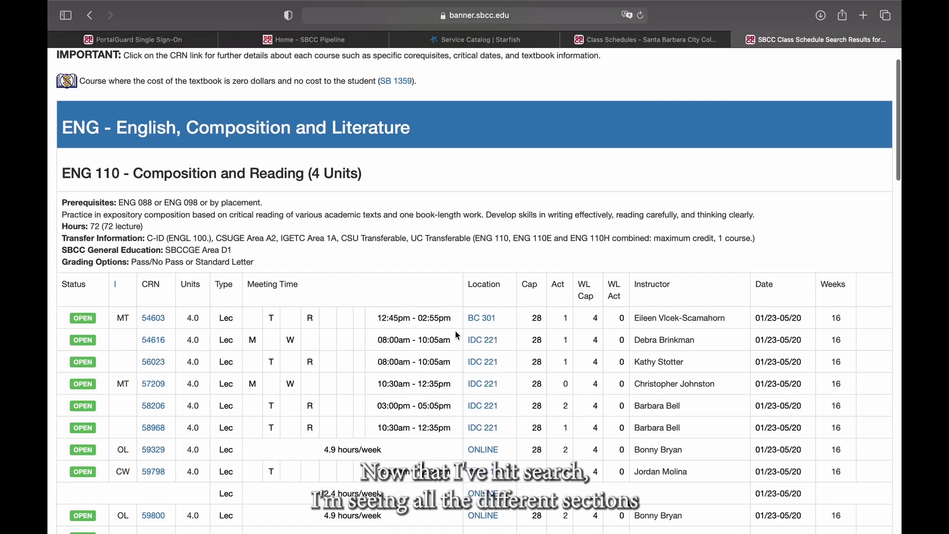
scroll(457, 331, up, 1)
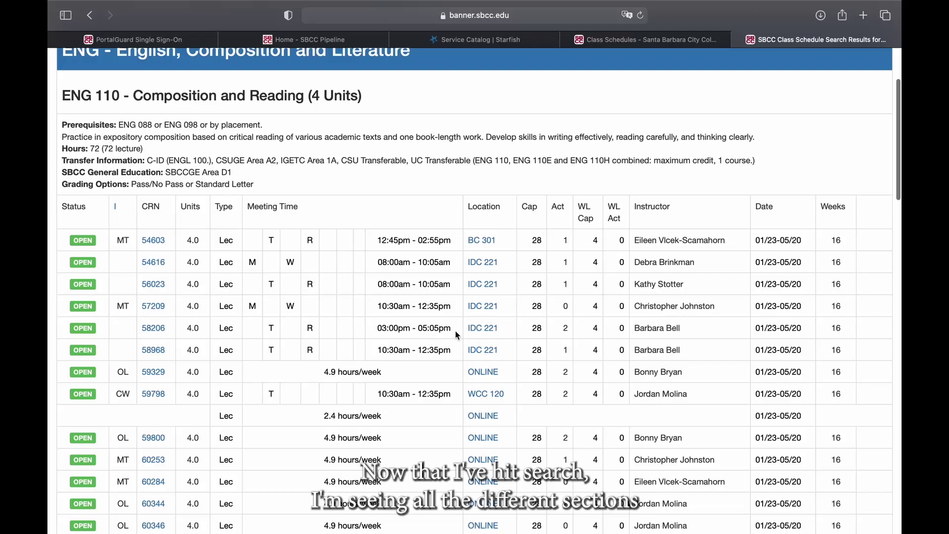
scroll(456, 332, down, 4)
scroll(456, 331, down, 2)
scroll(455, 332, down, 9)
scroll(455, 331, down, 4)
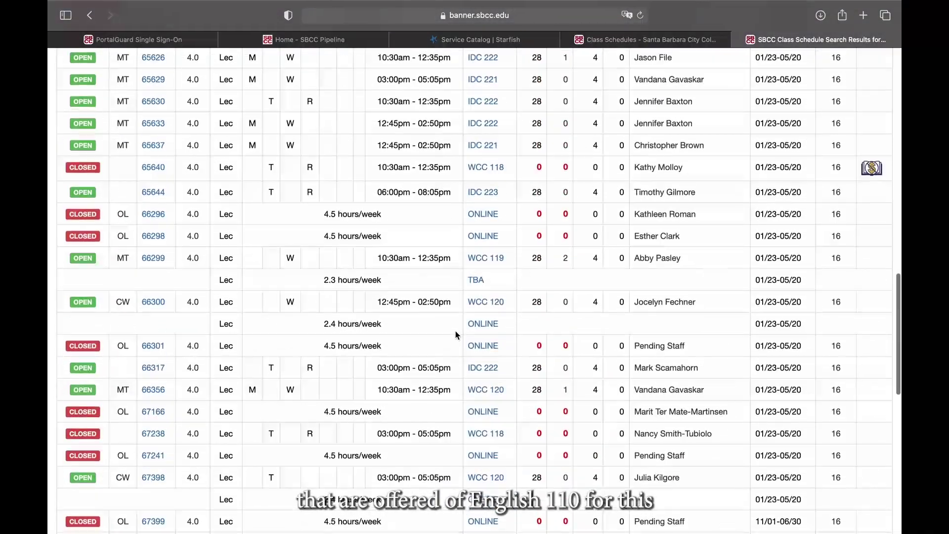
scroll(455, 331, down, 8)
scroll(455, 331, down, 4)
scroll(456, 331, up, 3)
scroll(455, 331, up, 8)
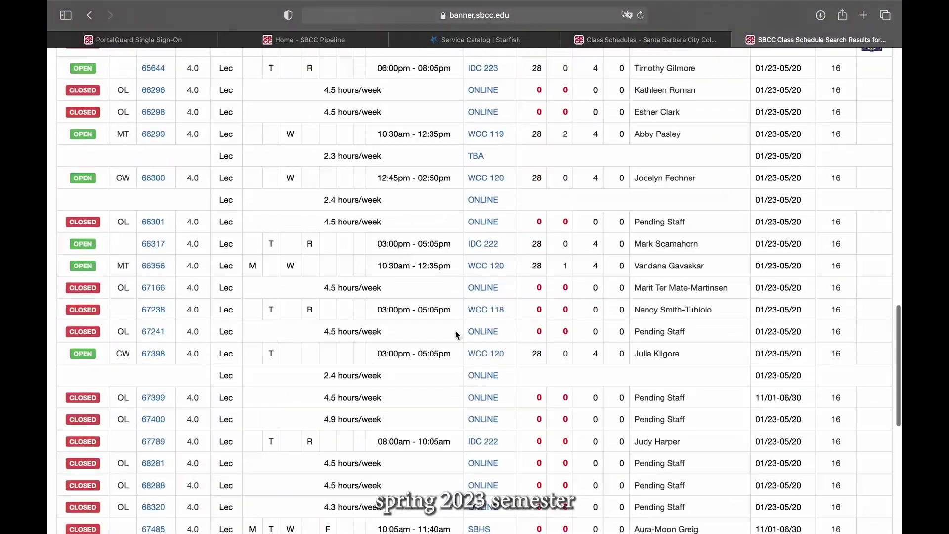
scroll(456, 331, up, 12)
scroll(455, 330, up, 8)
scroll(455, 331, up, 3)
scroll(455, 330, up, 4)
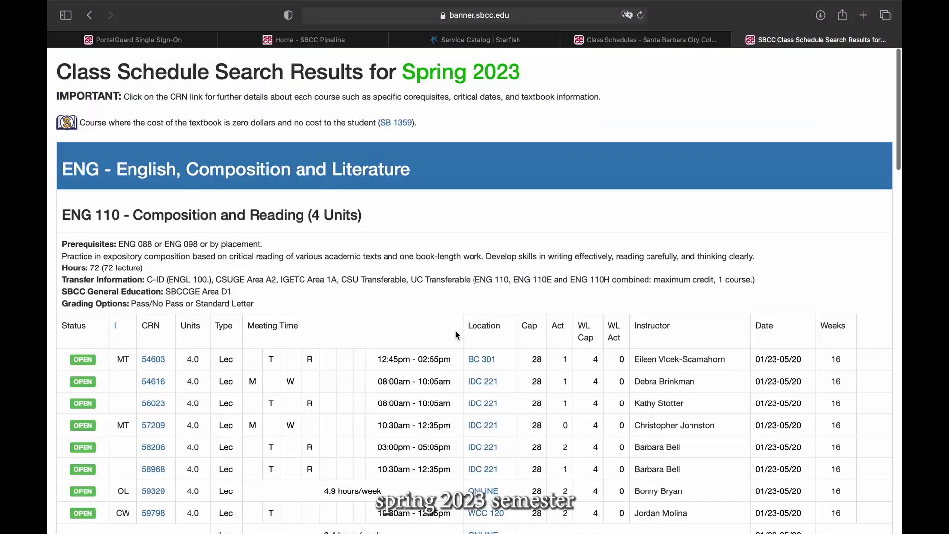
scroll(456, 332, down, 8)
scroll(456, 332, down, 5)
scroll(455, 331, down, 8)
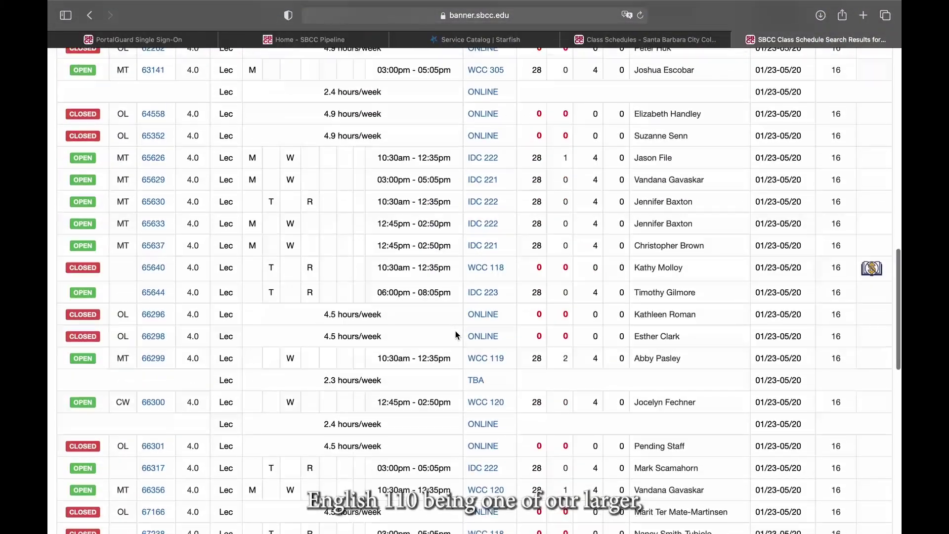
scroll(455, 331, down, 7)
scroll(456, 331, up, 2)
scroll(456, 331, up, 3)
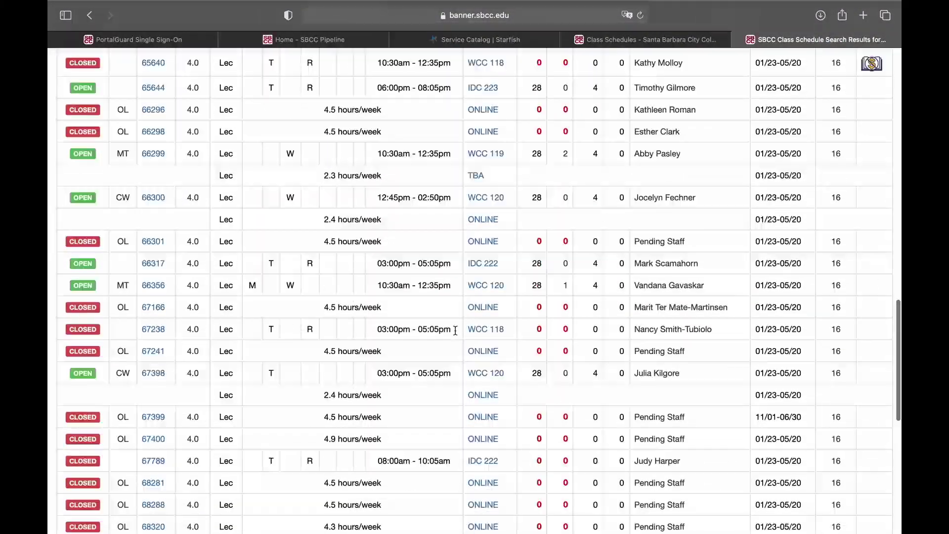
scroll(455, 331, up, 5)
scroll(456, 331, up, 4)
scroll(456, 331, up, 8)
scroll(455, 330, down, 3)
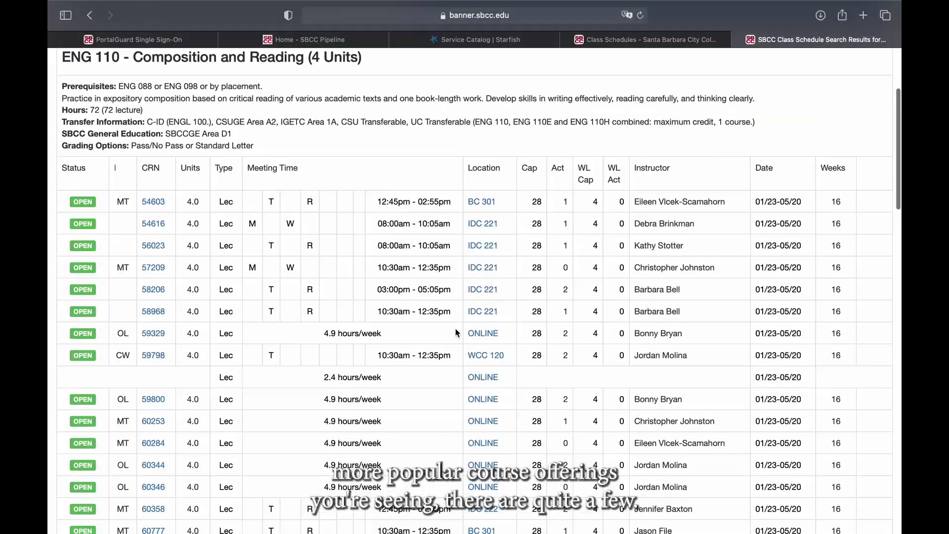
scroll(456, 331, down, 3)
scroll(455, 334, down, 1)
scroll(456, 333, up, 5)
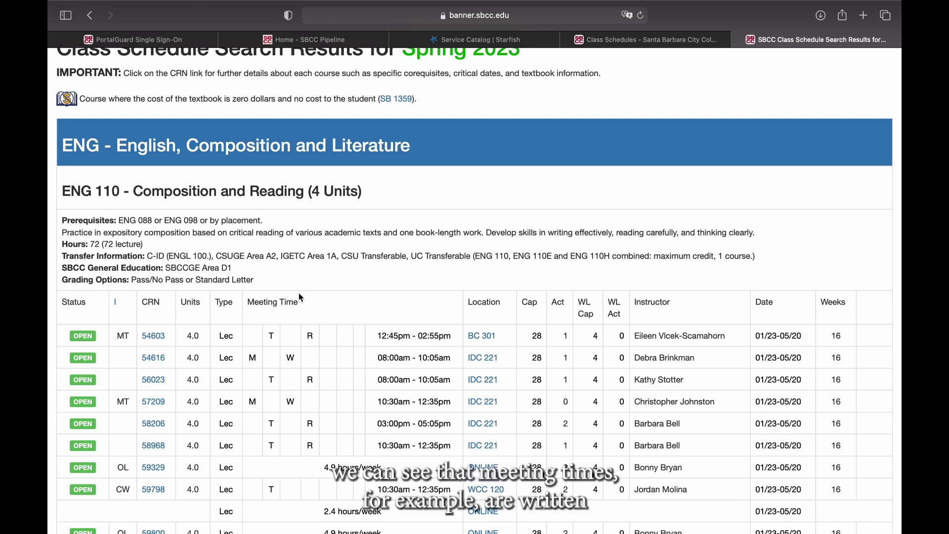
scroll(298, 293, down, 1)
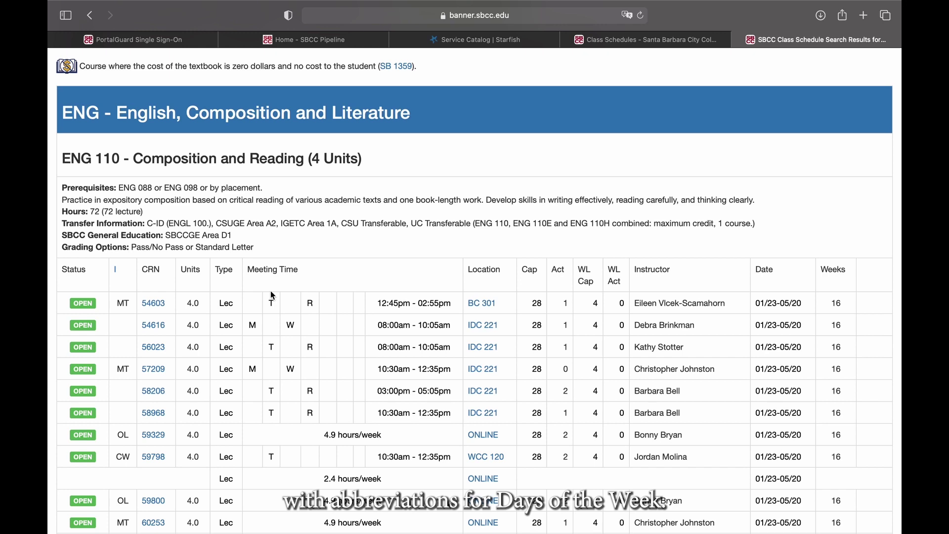
click(308, 302)
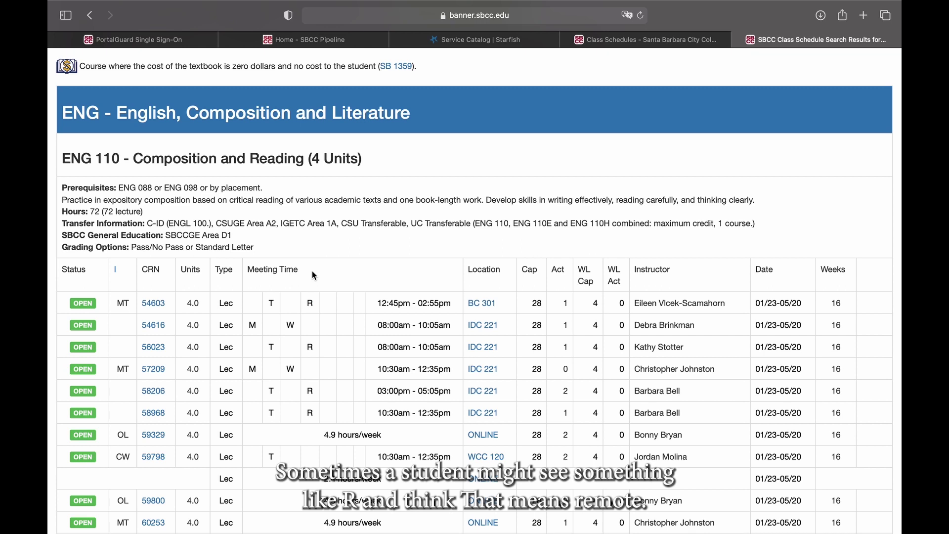
double_click(308, 303)
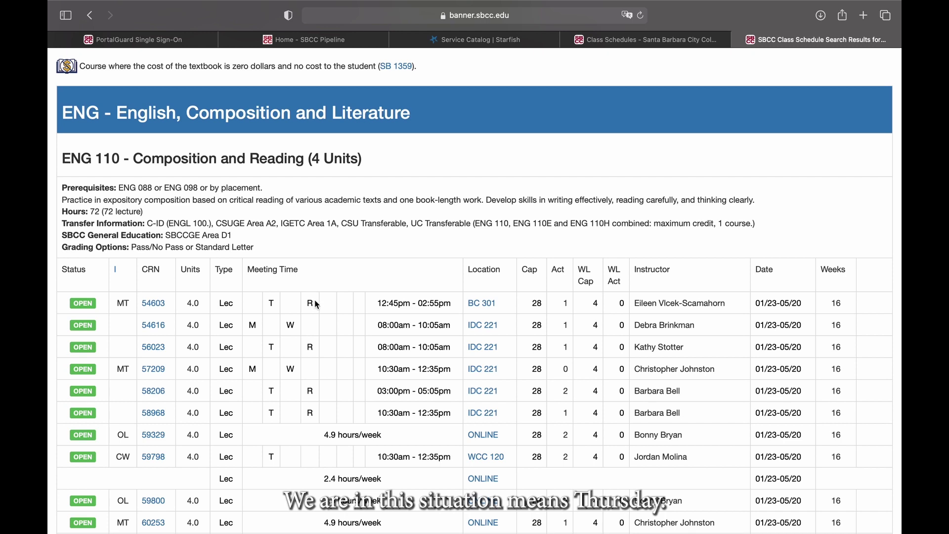
scroll(315, 304, down, 1)
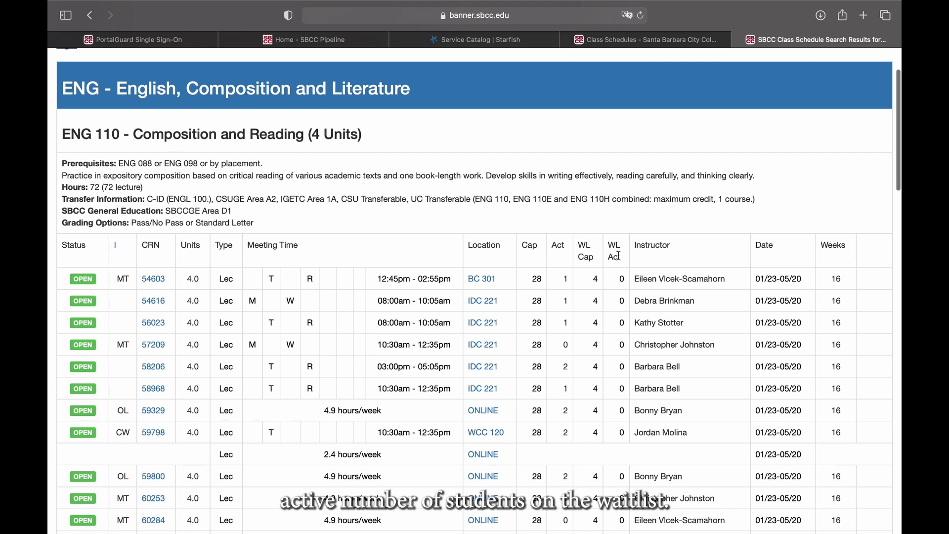
scroll(638, 256, down, 1)
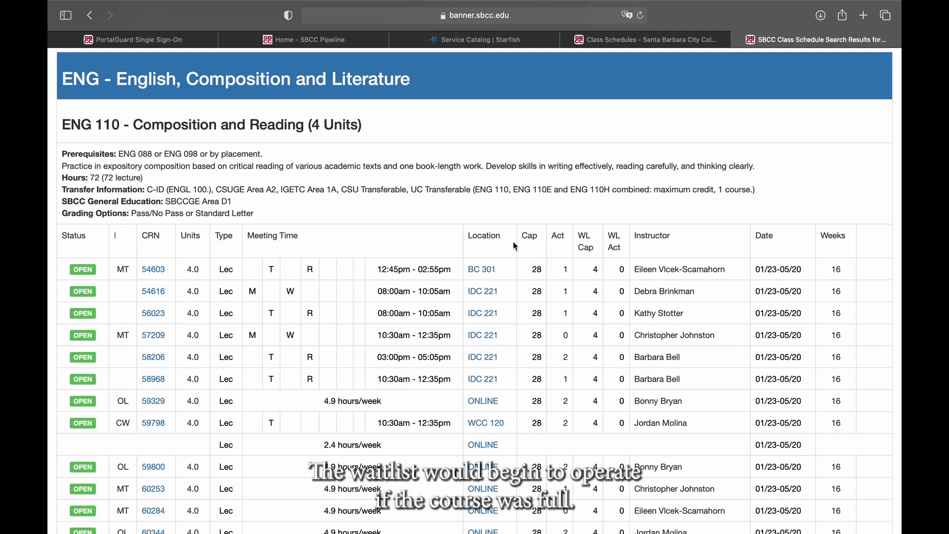
scroll(514, 241, down, 2)
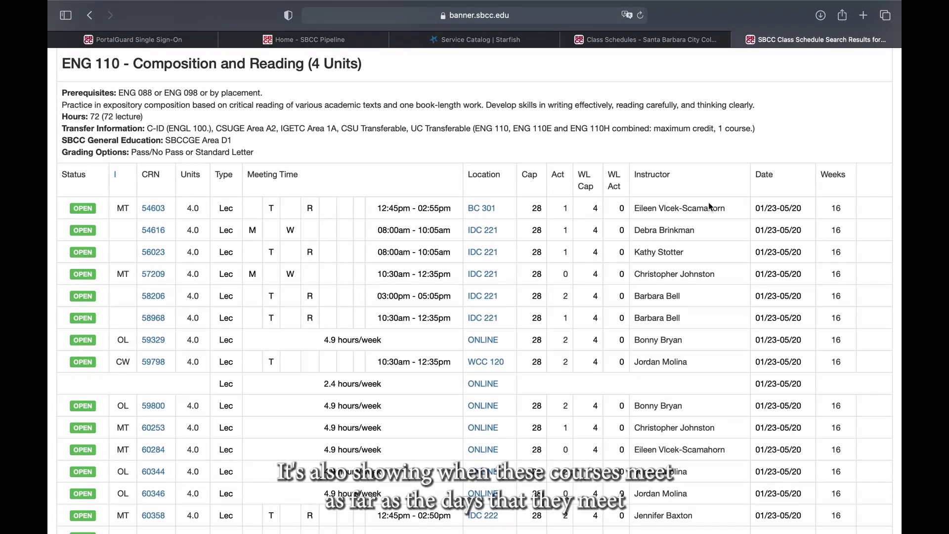
scroll(832, 272, down, 1)
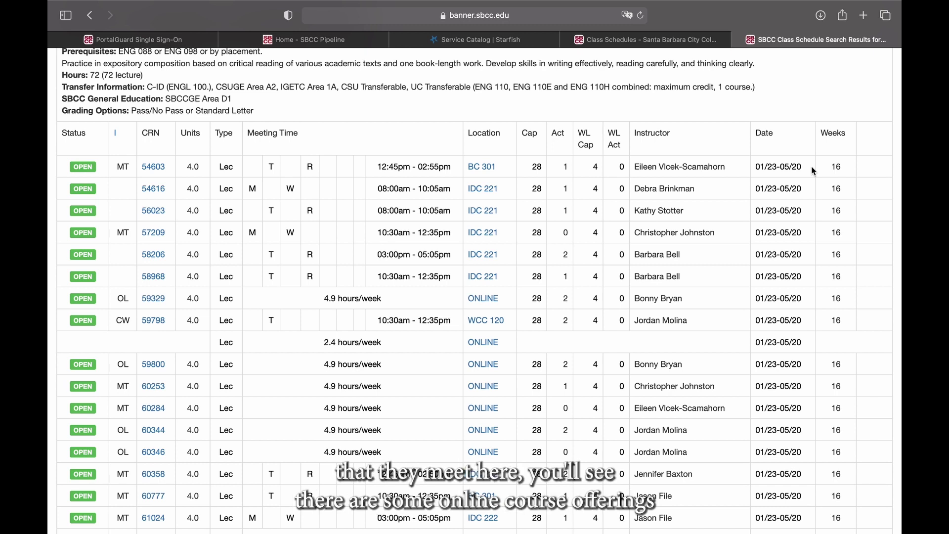
scroll(811, 167, down, 1)
scroll(507, 258, down, 2)
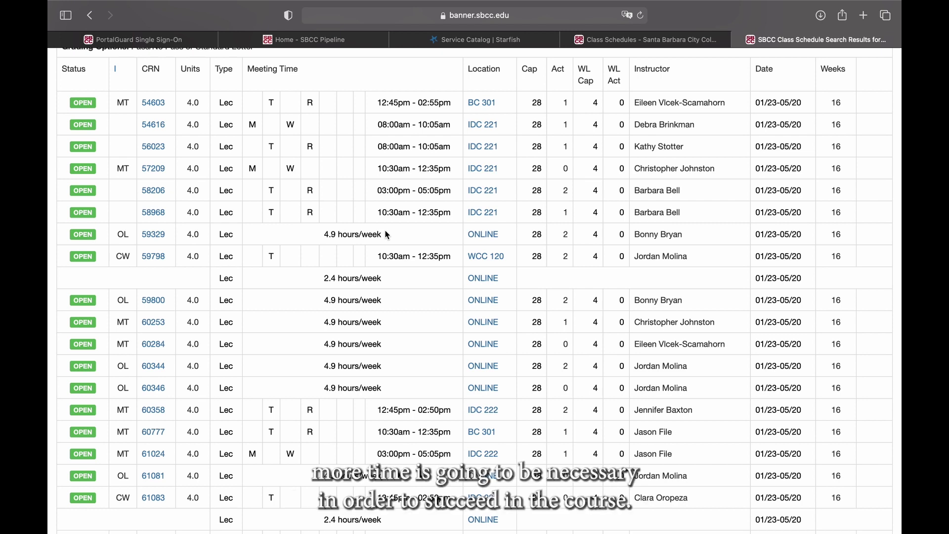
drag(383, 234, 317, 234)
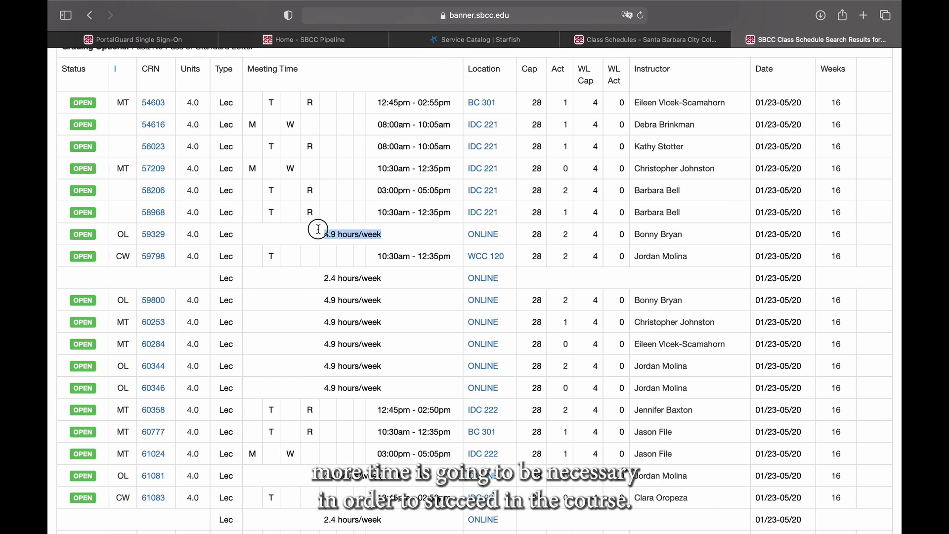
click(386, 235)
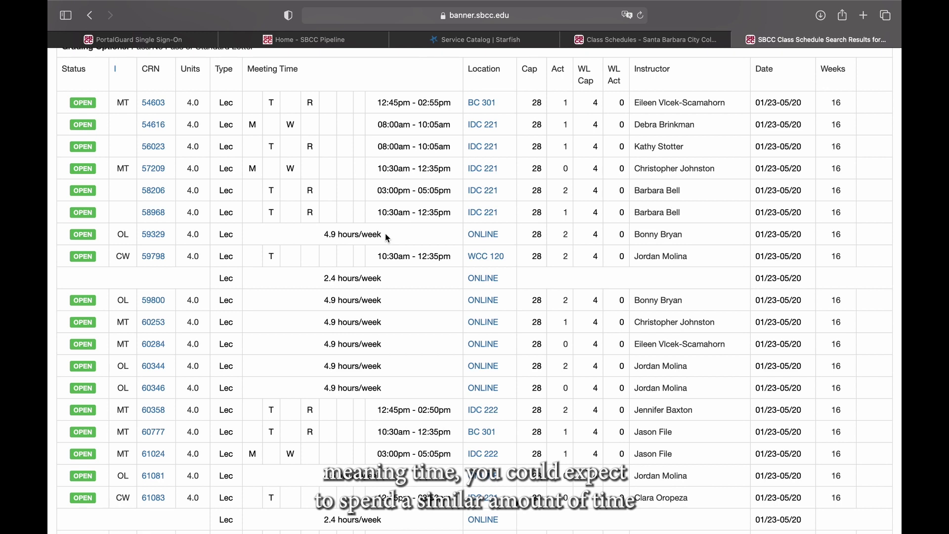
scroll(385, 234, down, 1)
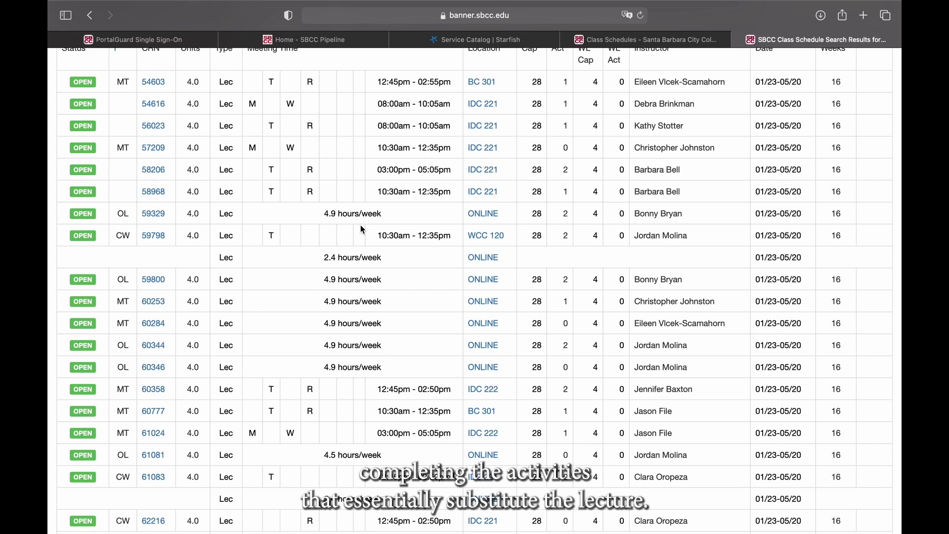
scroll(361, 224, down, 3)
scroll(361, 228, down, 7)
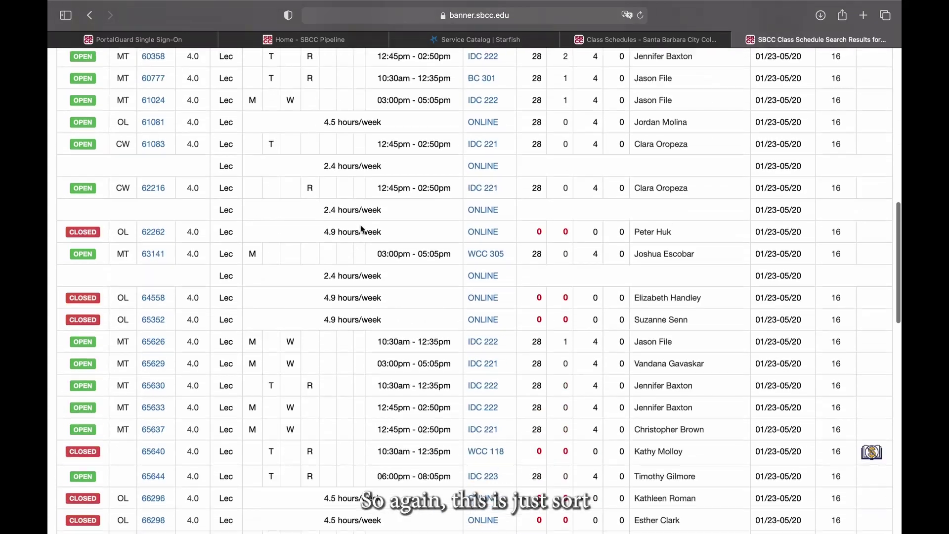
scroll(362, 229, down, 4)
scroll(361, 227, down, 2)
scroll(360, 225, down, 5)
scroll(360, 225, up, 20)
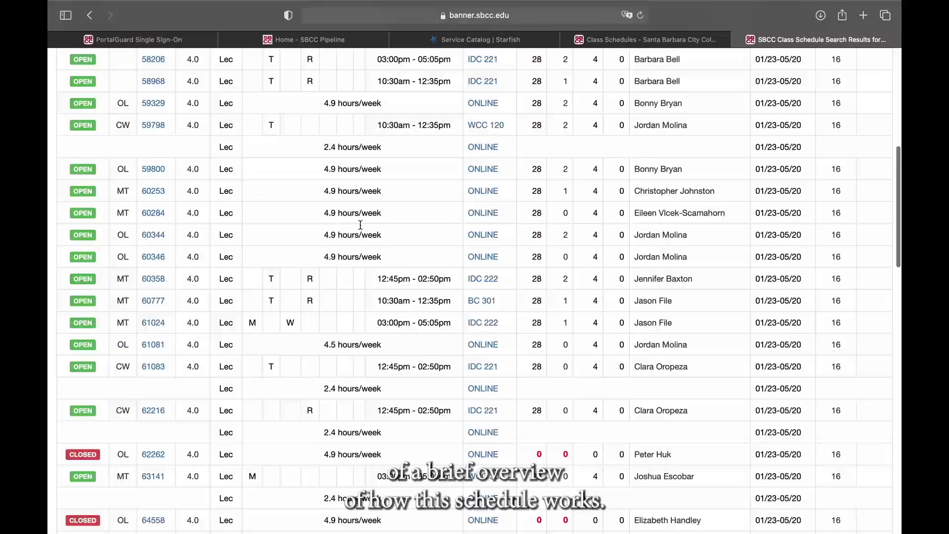
scroll(361, 225, up, 10)
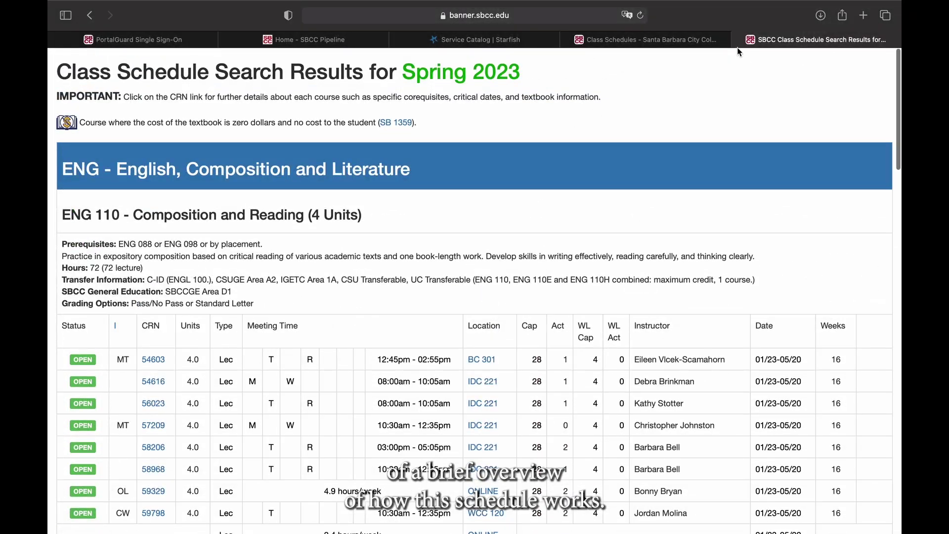
Switch to the Service Catalog | Starfish browser tab
click(496, 42)
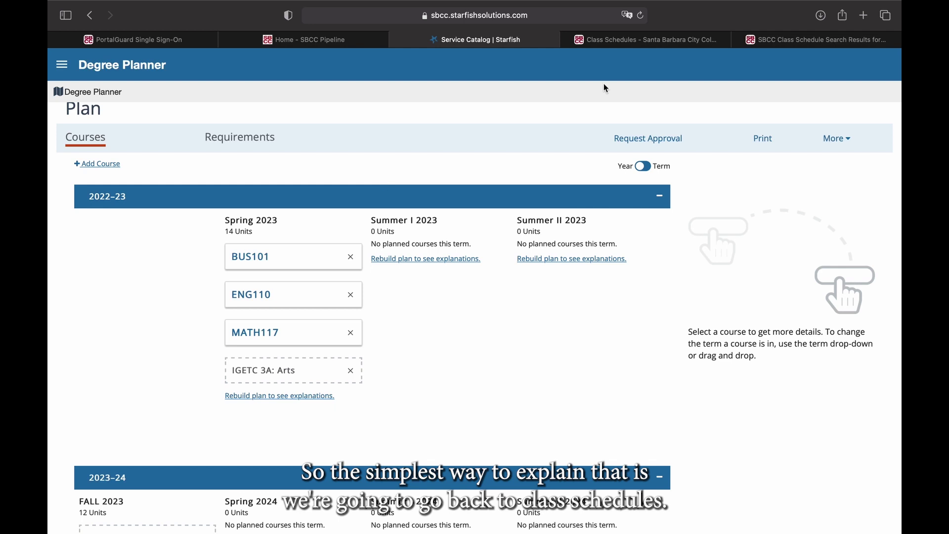
Reopen the Spring 2023 class search and select only the IGETC Area 3A attribute
click(624, 41)
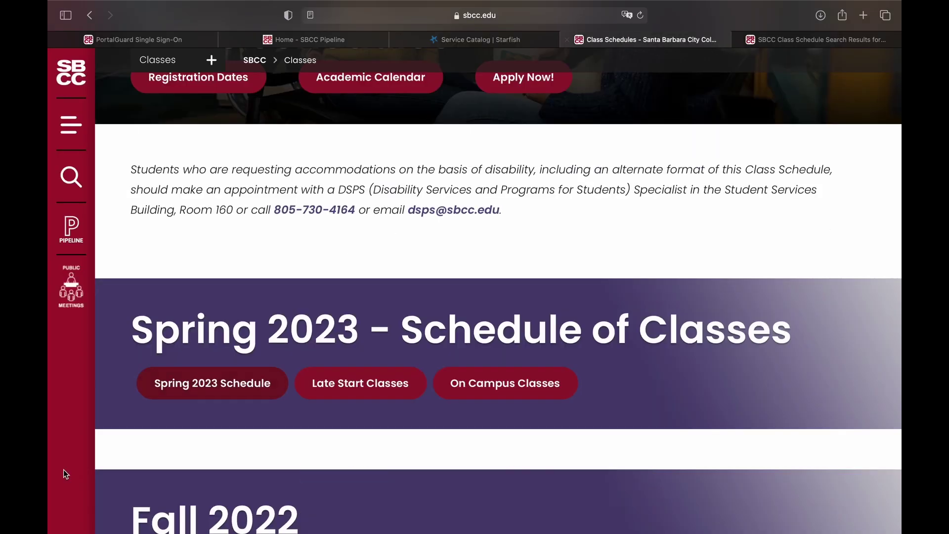
click(176, 387)
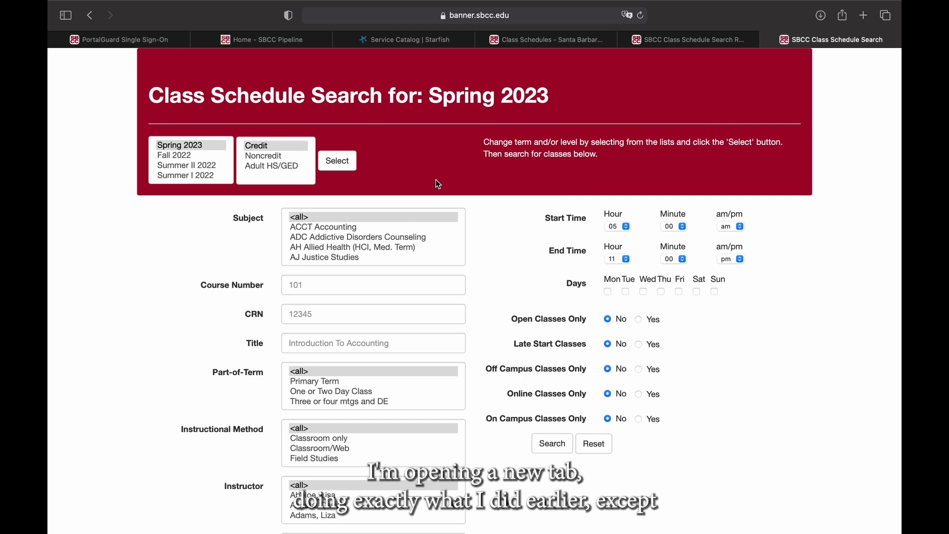
scroll(364, 231, down, 2)
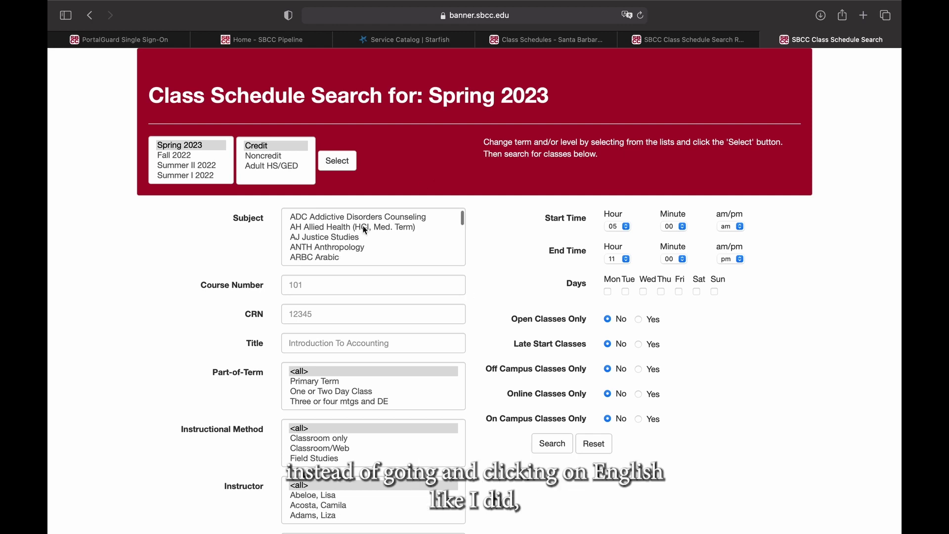
scroll(364, 230, down, 3)
scroll(363, 230, up, 5)
scroll(384, 169, down, 2)
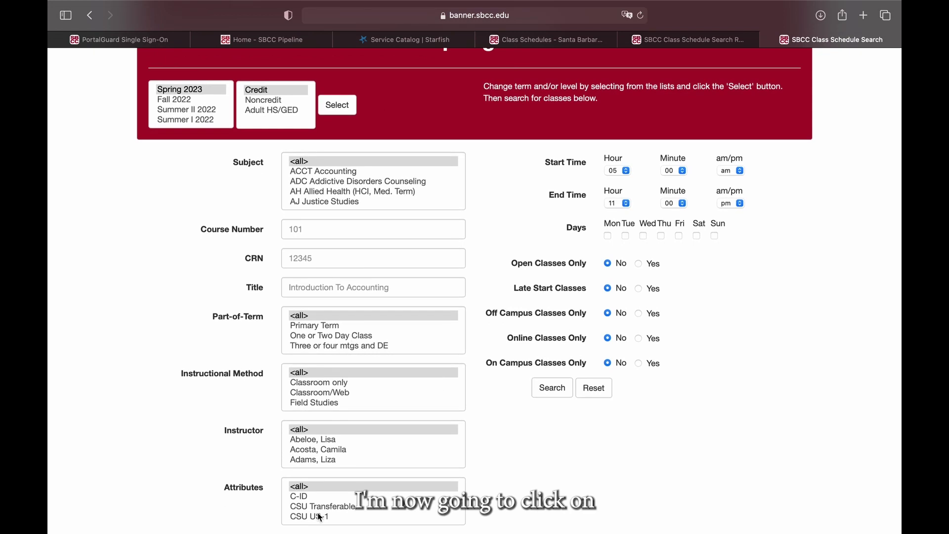
scroll(318, 511, down, 1)
scroll(318, 510, up, 3)
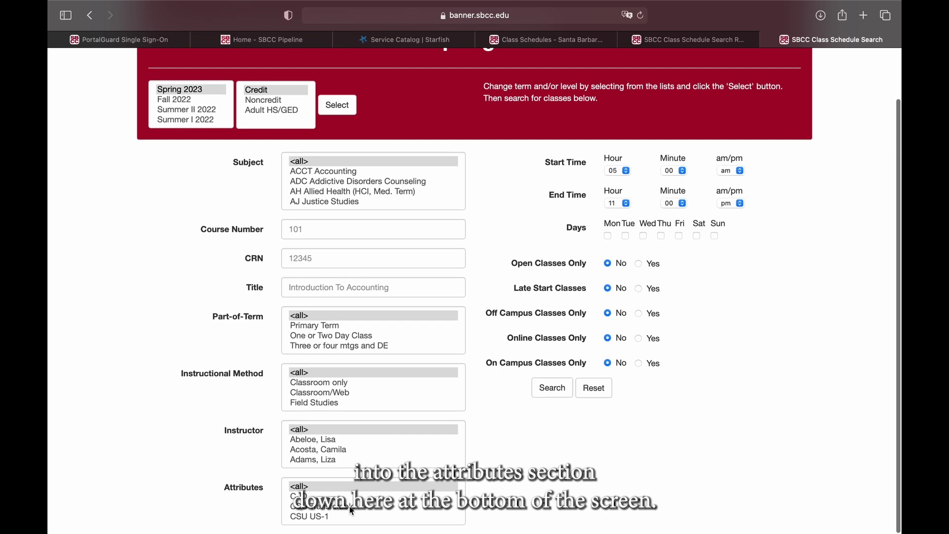
scroll(350, 509, up, 2)
scroll(350, 509, down, 2)
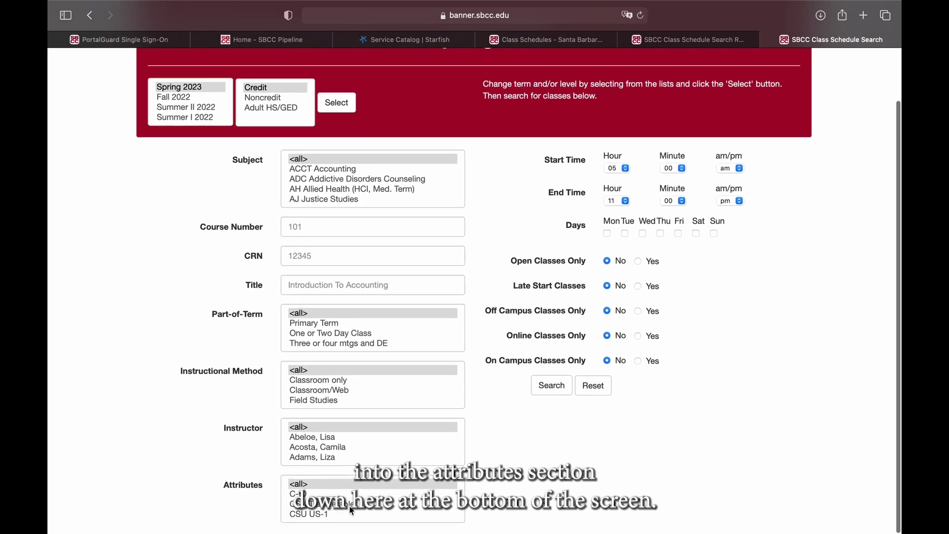
scroll(350, 509, down, 2)
scroll(350, 509, down, 2)
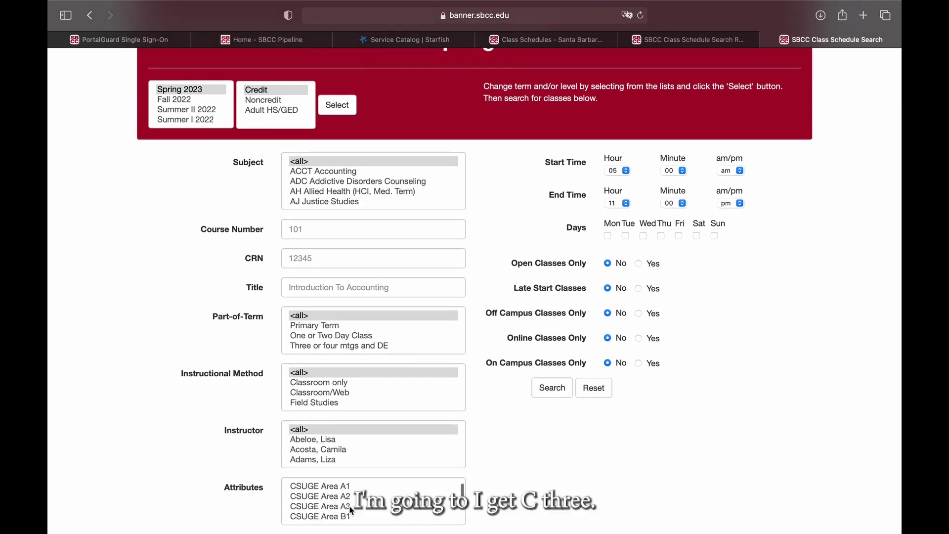
scroll(350, 510, down, 1)
scroll(351, 509, down, 1)
scroll(350, 509, up, 1)
scroll(350, 509, up, 1)
scroll(351, 510, down, 2)
scroll(350, 510, down, 1)
scroll(351, 510, down, 1)
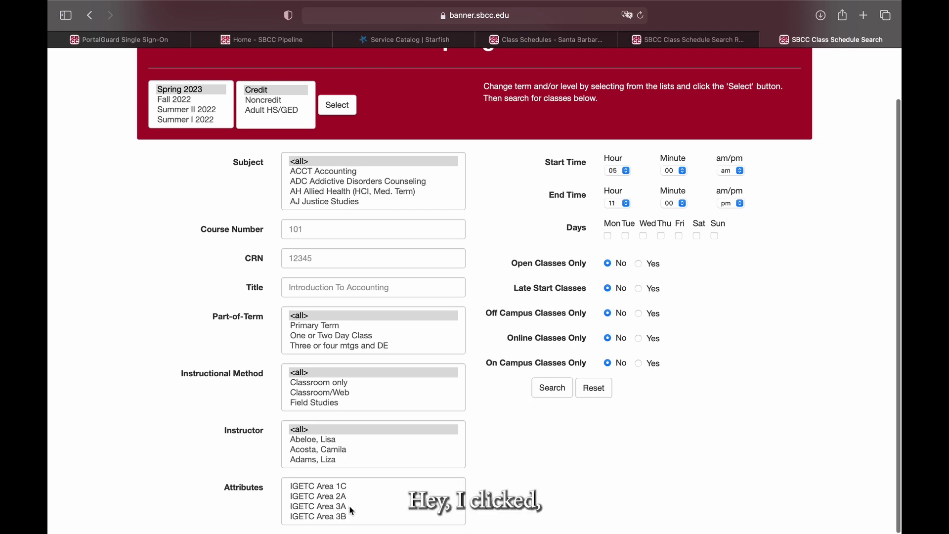
click(335, 507)
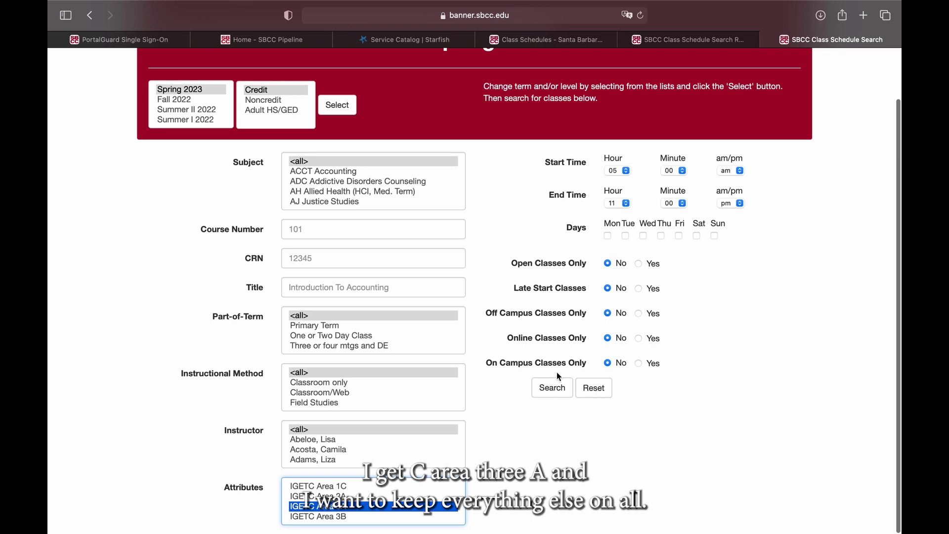
Run the IGETC Area 3A search and scroll from ART 101 to FS 121 Documentary Film
click(550, 393)
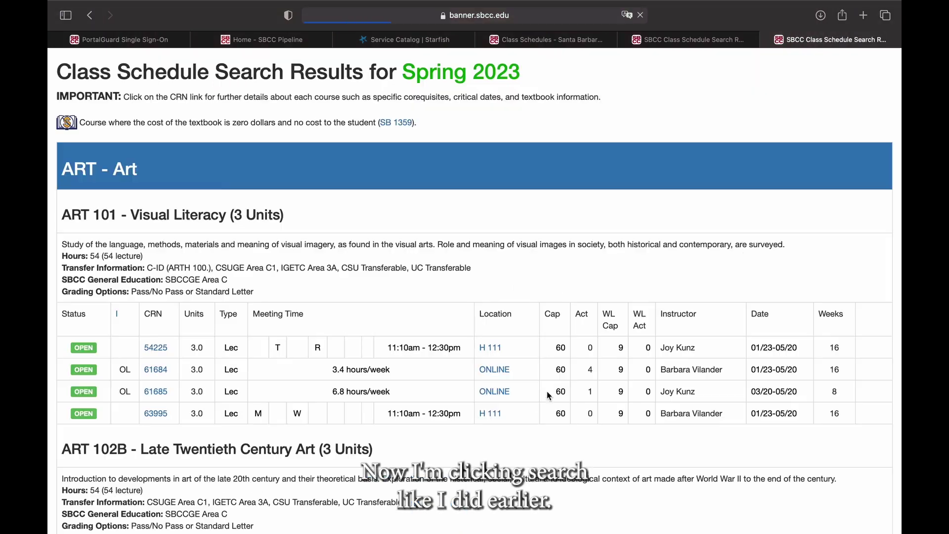
scroll(366, 300, down, 5)
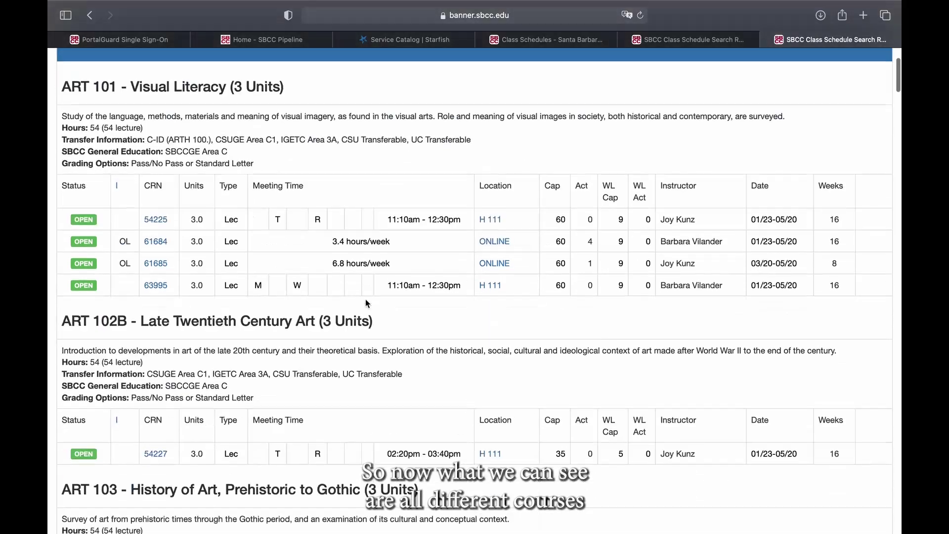
scroll(366, 299, down, 1)
scroll(366, 299, down, 2)
scroll(365, 299, up, 2)
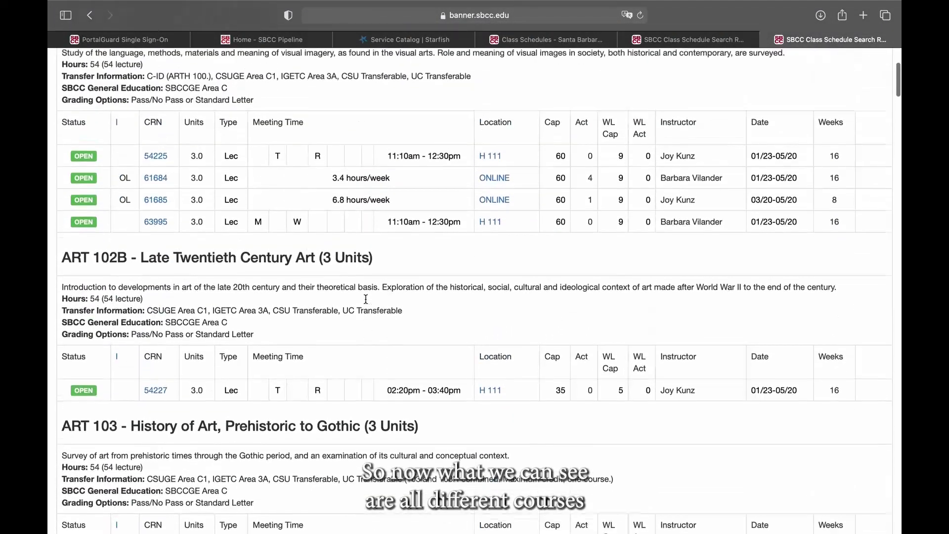
scroll(366, 299, down, 3)
scroll(366, 299, down, 1)
scroll(366, 302, down, 5)
scroll(365, 303, up, 2)
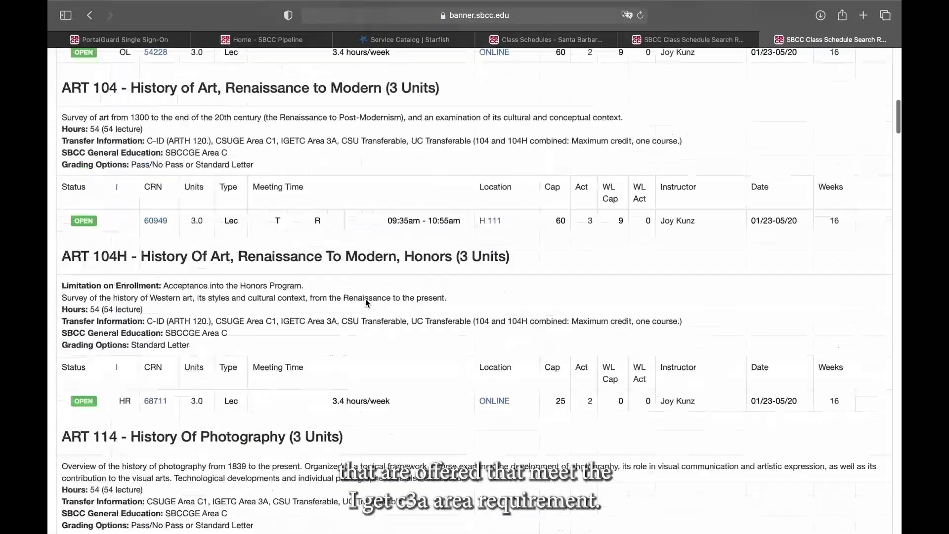
scroll(366, 303, up, 4)
scroll(365, 300, down, 1)
scroll(365, 299, down, 5)
scroll(365, 298, down, 3)
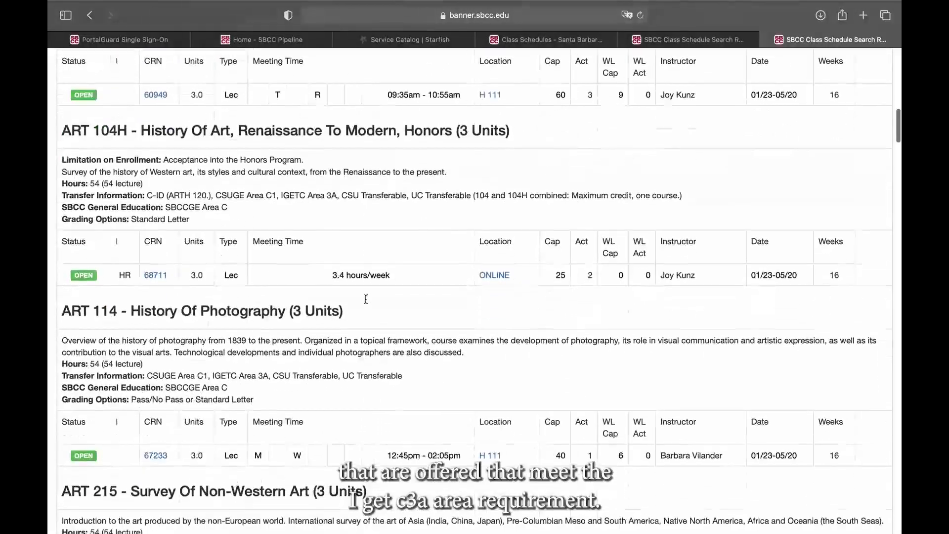
scroll(366, 299, down, 1)
scroll(365, 299, down, 8)
scroll(365, 302, down, 3)
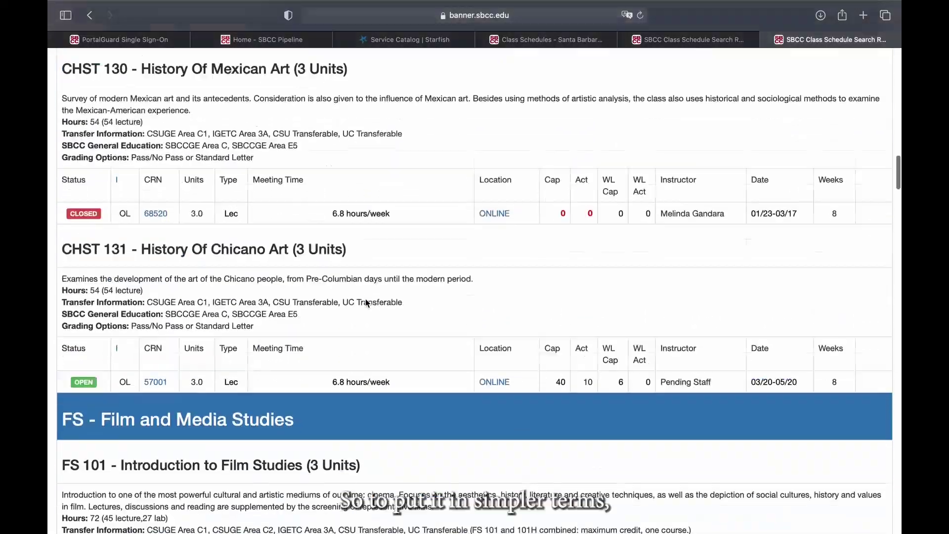
scroll(365, 302, down, 1)
scroll(366, 302, down, 3)
scroll(366, 302, down, 3)
scroll(366, 302, down, 5)
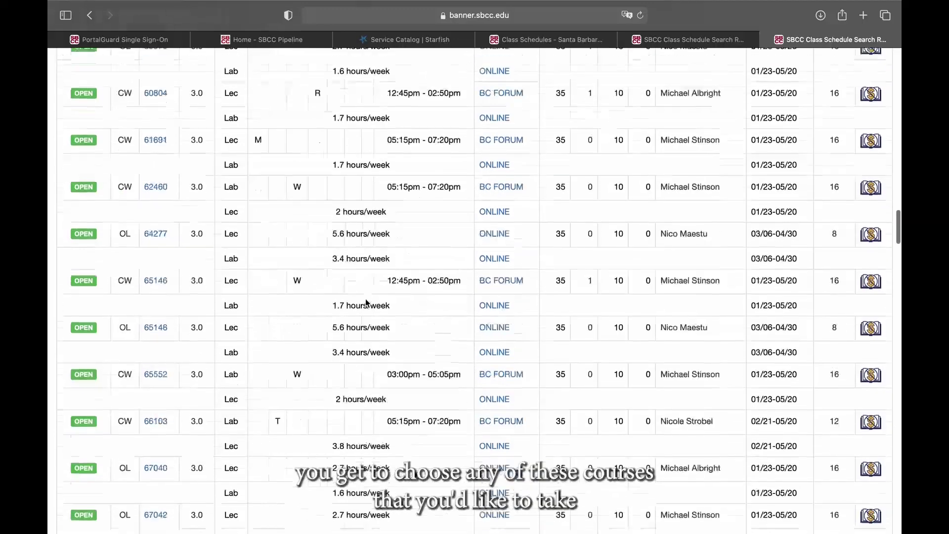
scroll(365, 302, down, 5)
scroll(366, 303, down, 4)
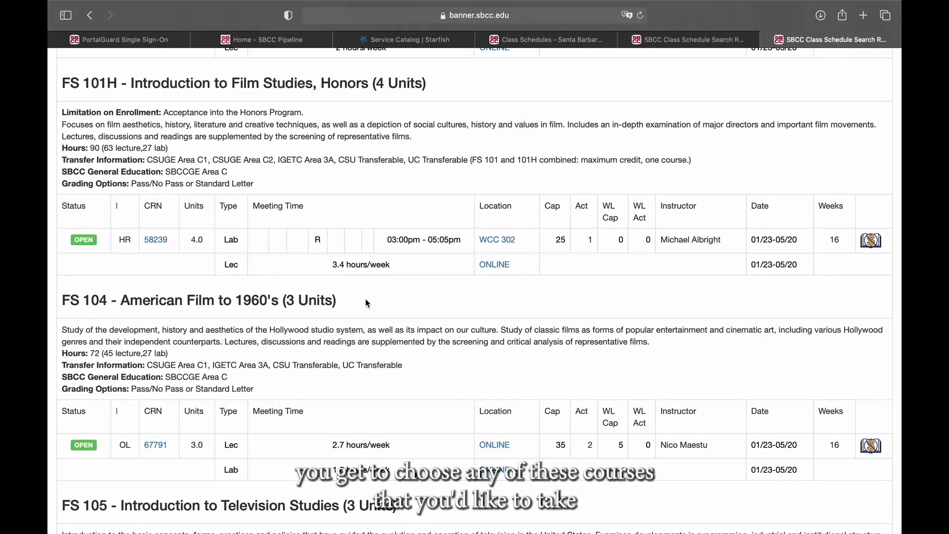
scroll(366, 303, down, 5)
scroll(366, 303, down, 1)
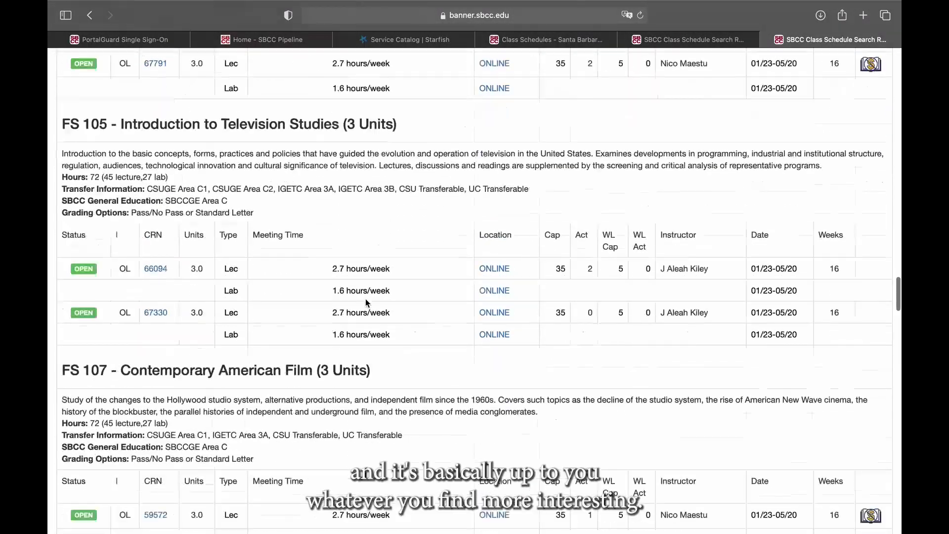
scroll(366, 303, down, 3)
scroll(366, 303, down, 4)
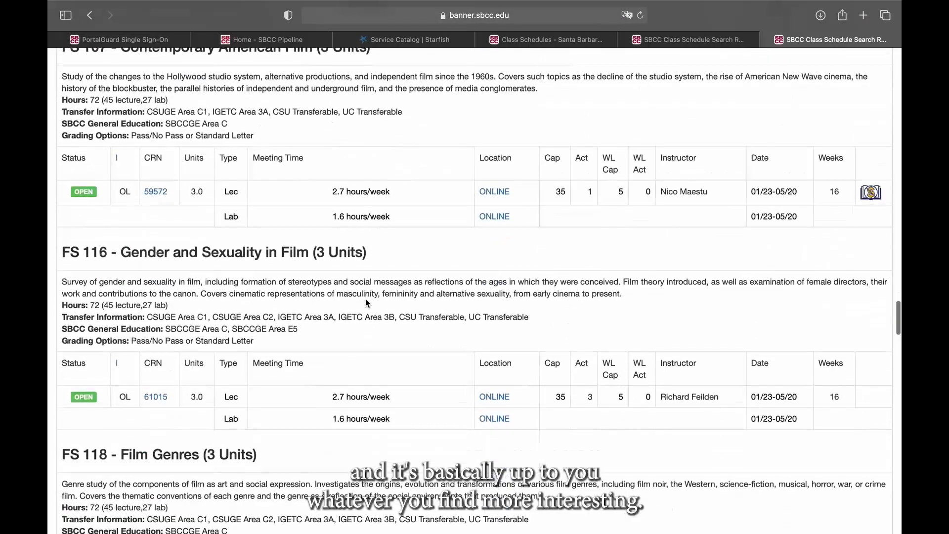
scroll(366, 303, down, 2)
scroll(366, 302, down, 1)
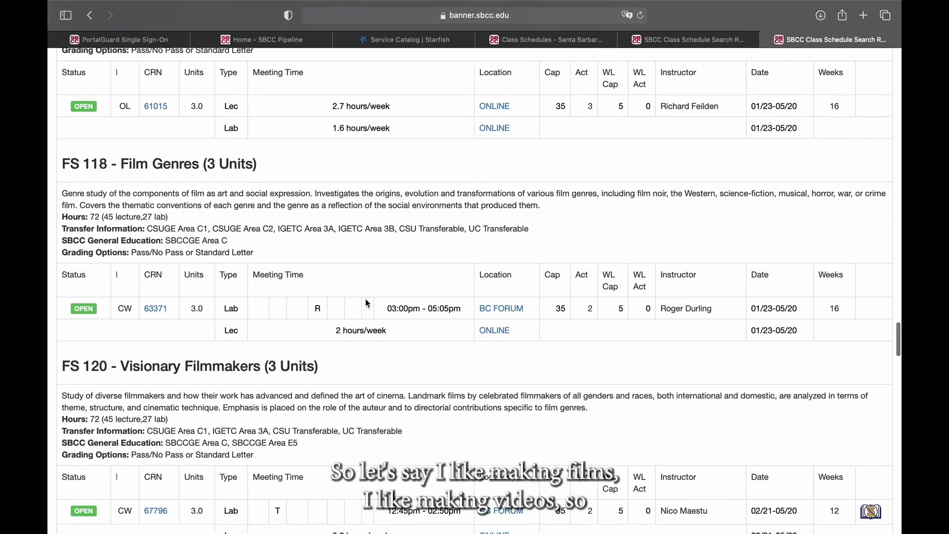
scroll(365, 302, down, 1)
scroll(365, 294, down, 2)
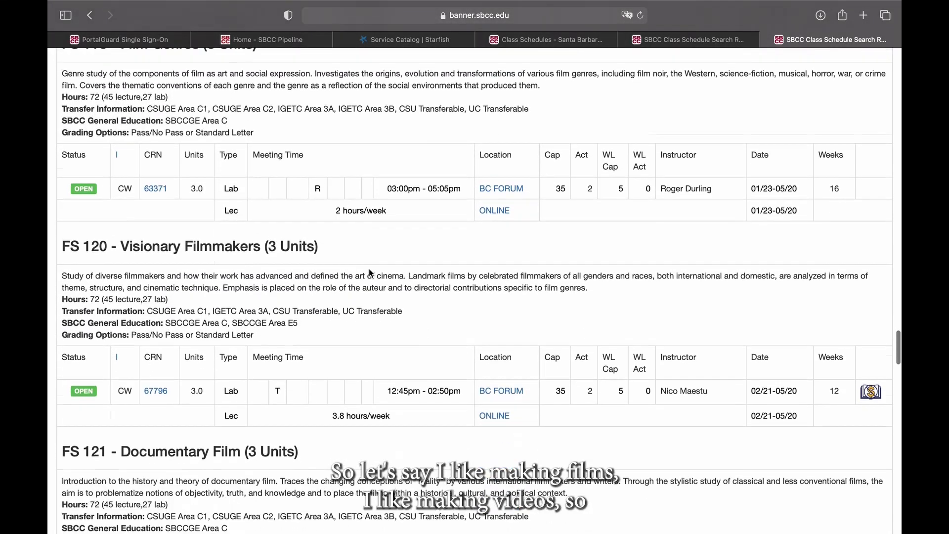
scroll(369, 268, down, 1)
scroll(369, 268, down, 1)
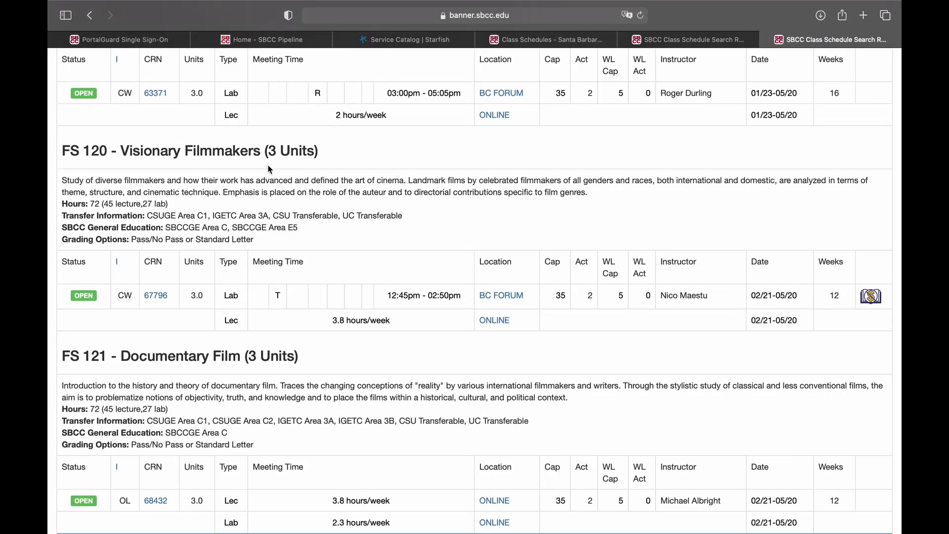
scroll(269, 170, down, 1)
scroll(269, 169, down, 1)
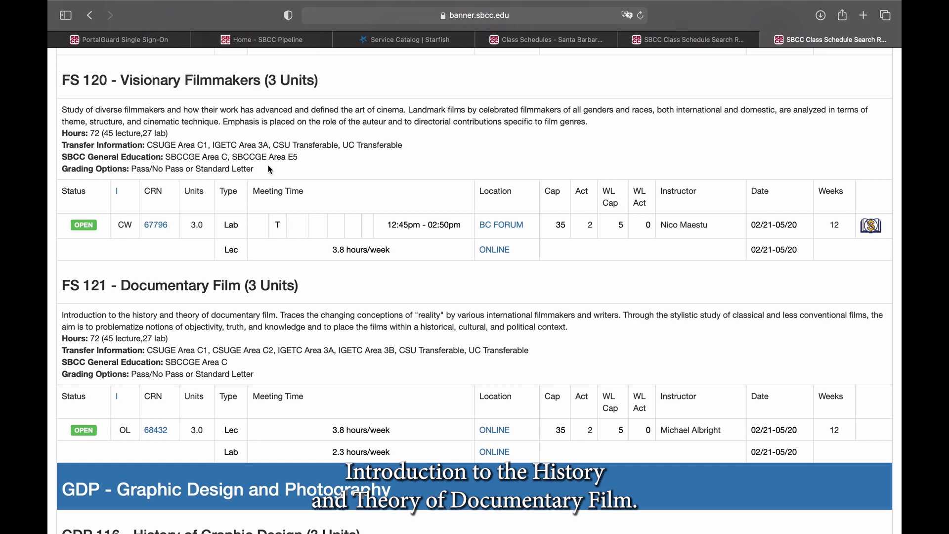
scroll(269, 170, down, 1)
scroll(269, 169, down, 1)
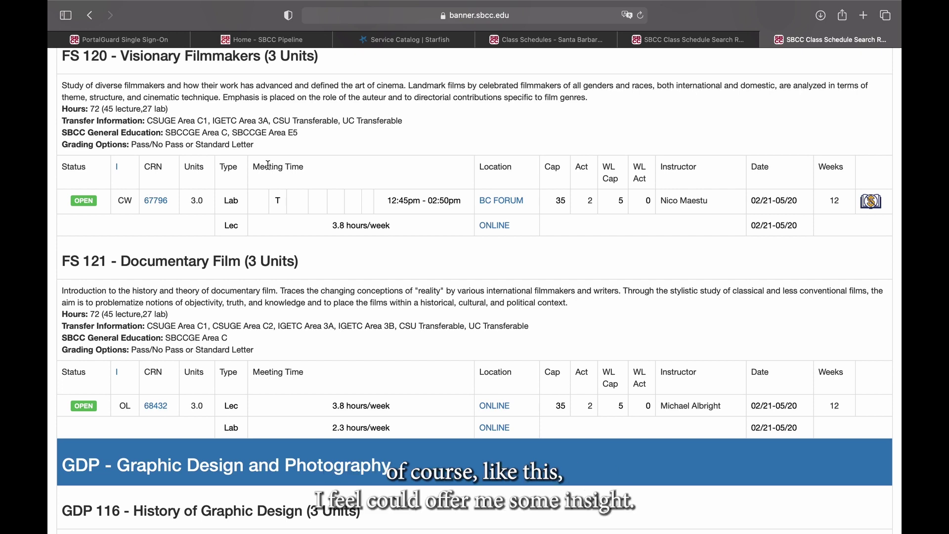
scroll(267, 166, down, 2)
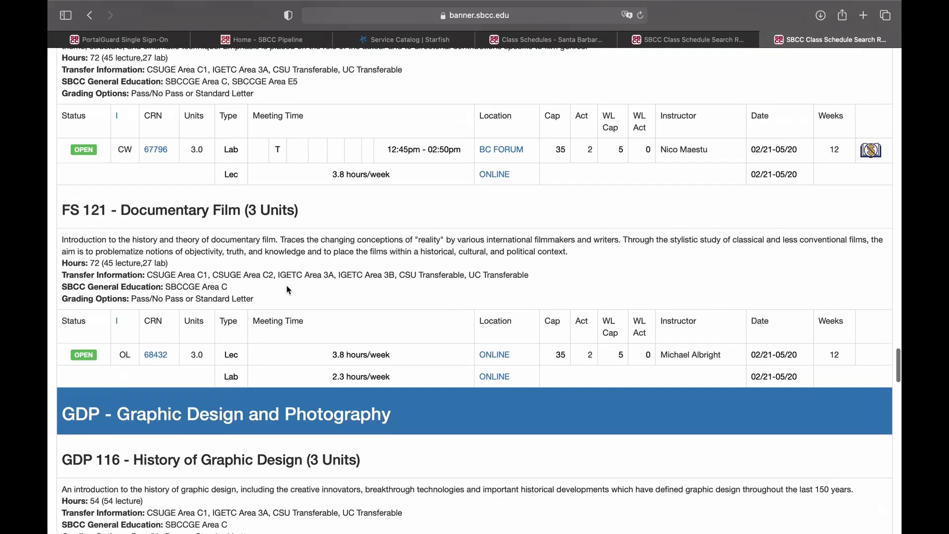
scroll(286, 289, down, 2)
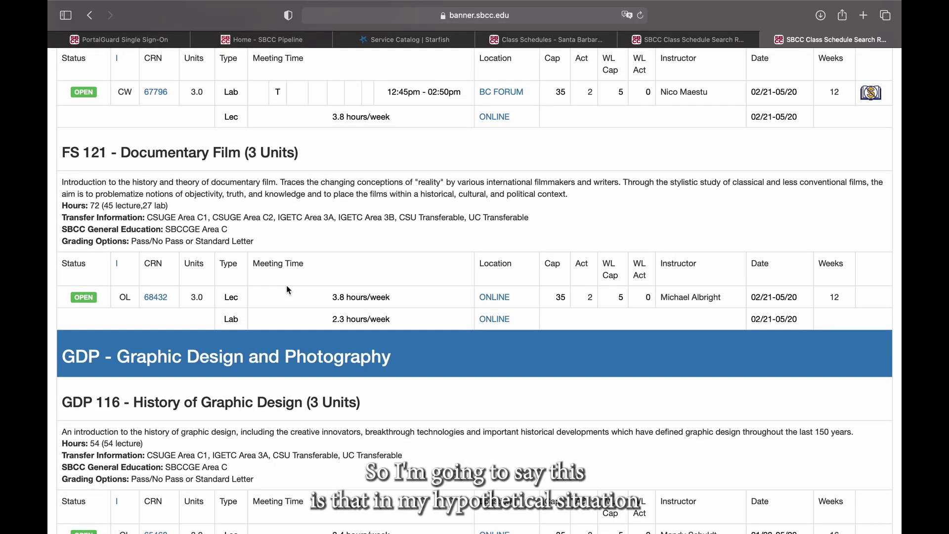
scroll(287, 290, down, 2)
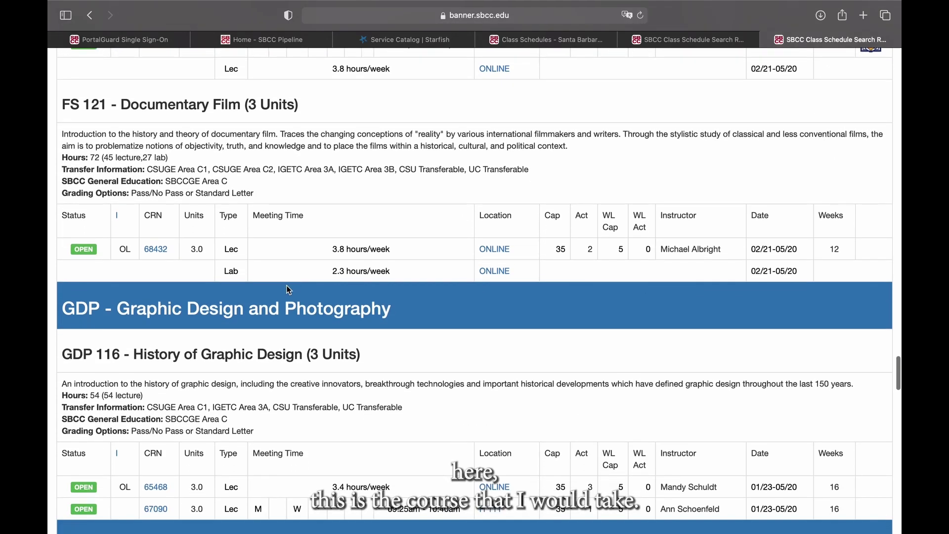
scroll(287, 289, up, 2)
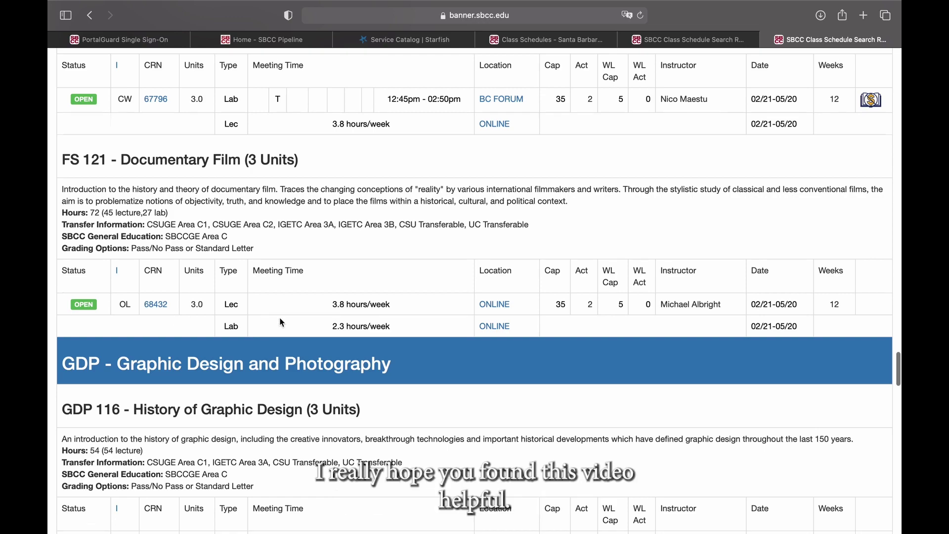
scroll(279, 321, up, 5)
scroll(280, 321, up, 10)
scroll(280, 321, up, 15)
scroll(280, 321, up, 10)
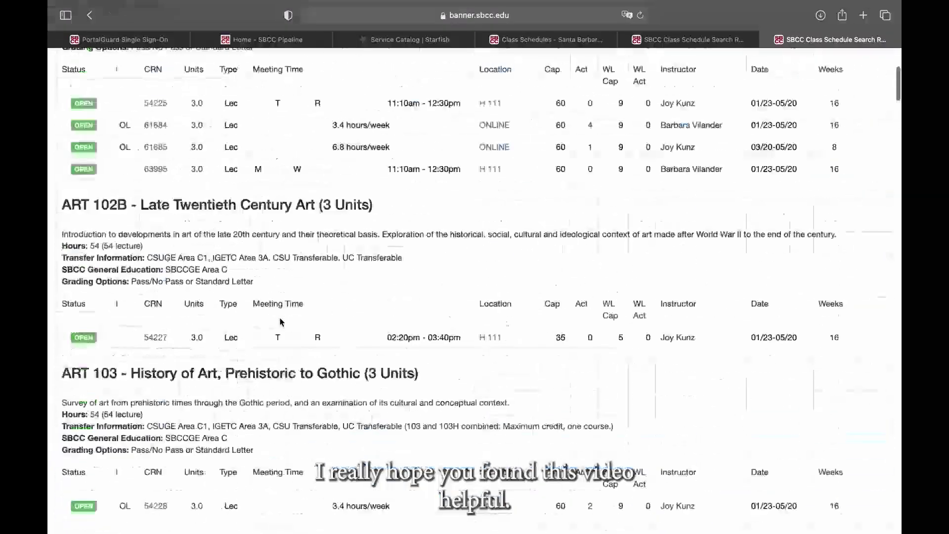
scroll(280, 319, up, 5)
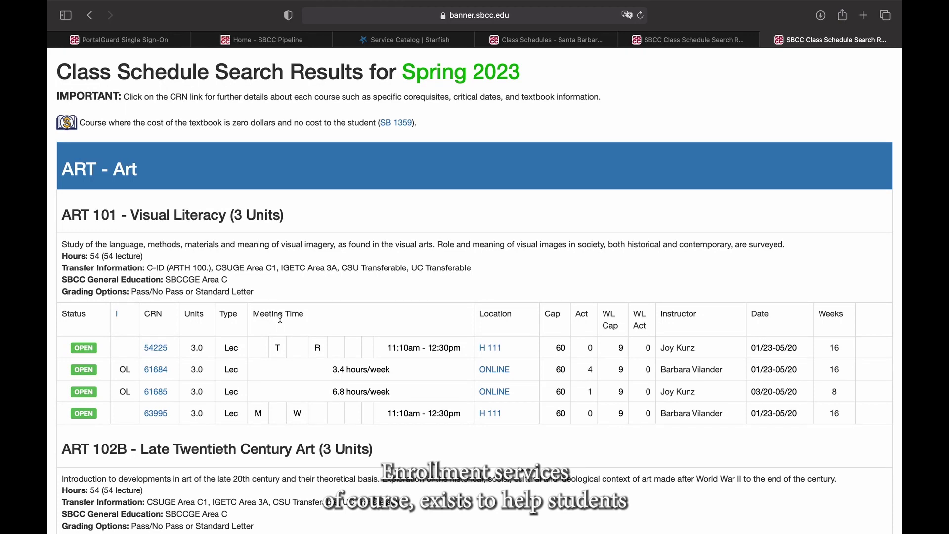